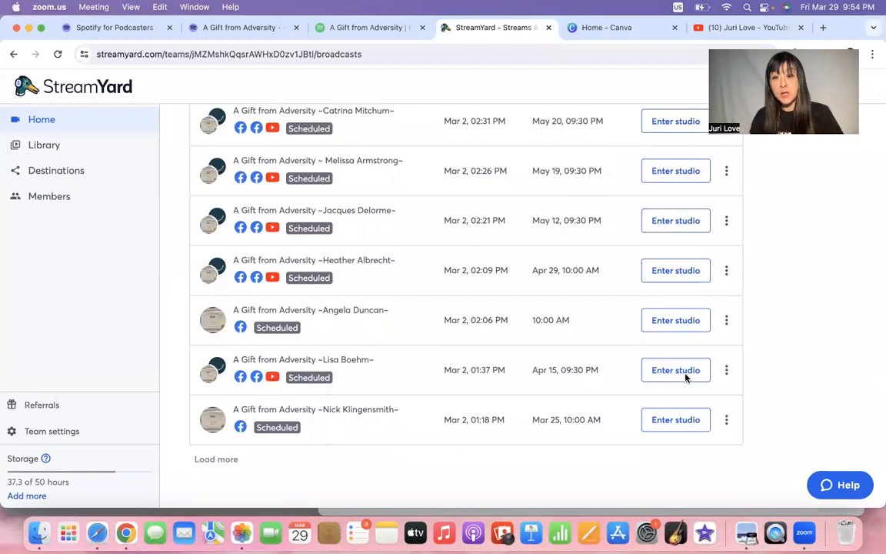
Enter the scheduled broadcast's studio and add the host's camera to the stage.
click(686, 378)
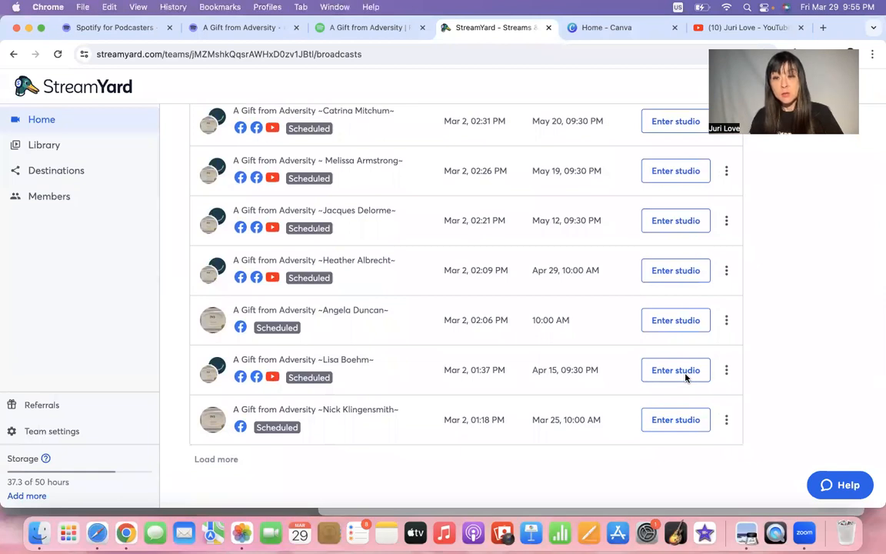
click(686, 372)
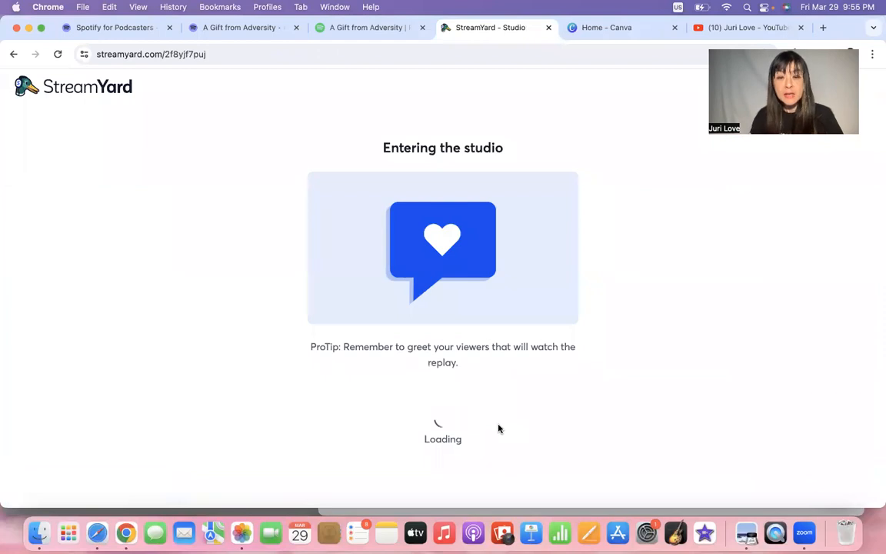
click(465, 430)
mouse_move(70, 427)
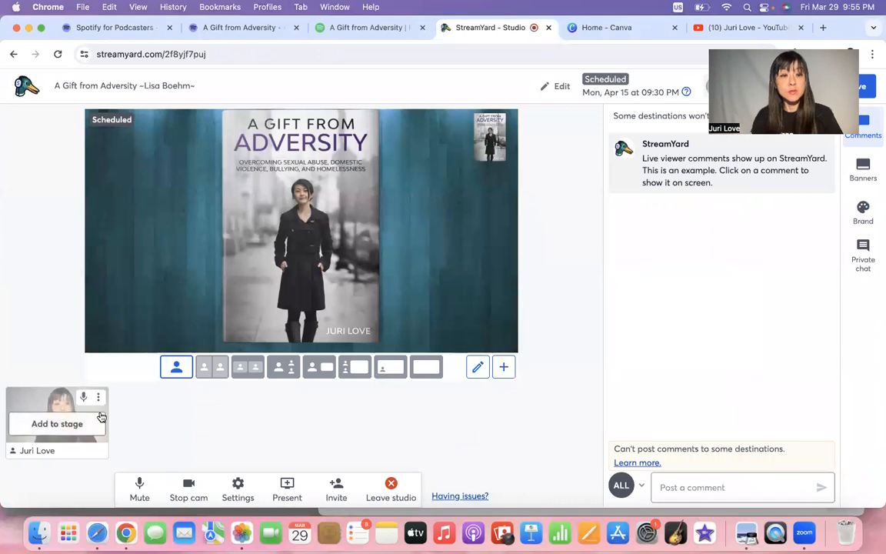
click(57, 424)
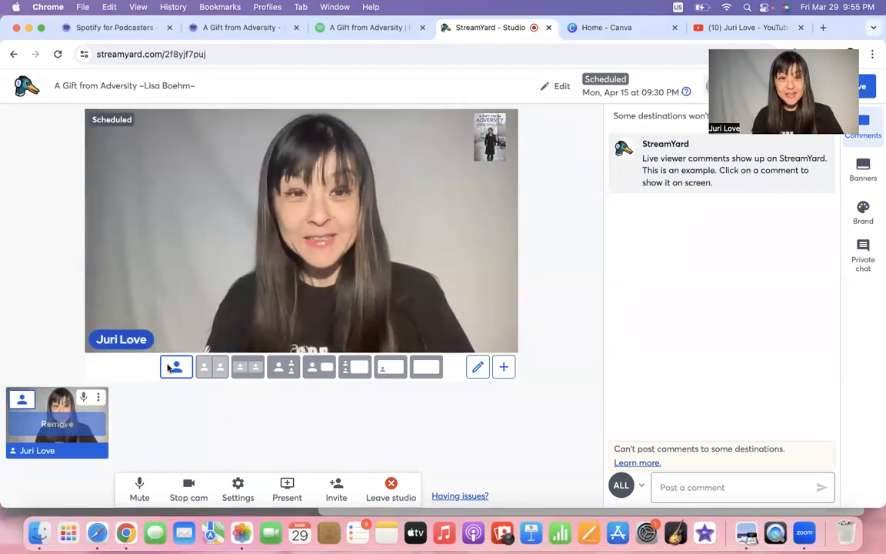
Try the group and cropped layouts, settle on person-and-screen, then leave the studio.
click(250, 373)
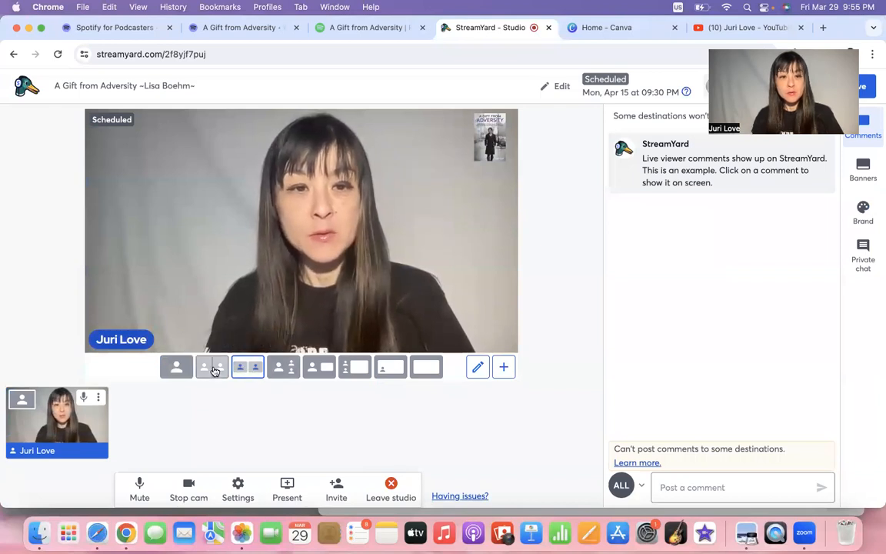
click(213, 368)
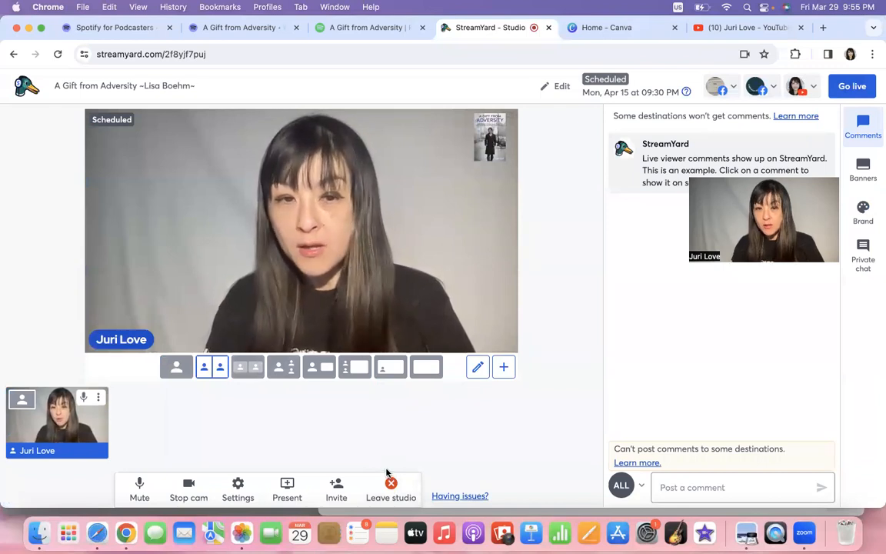
click(323, 368)
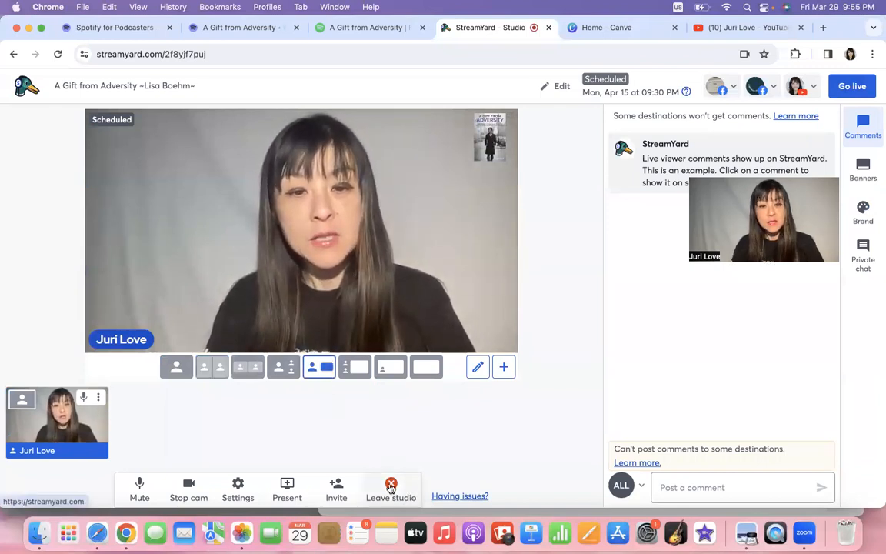
click(391, 485)
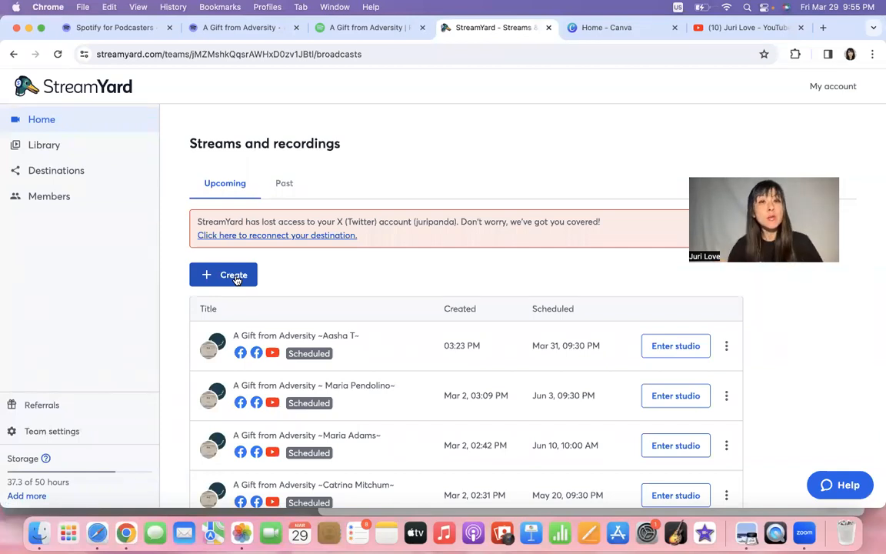
Open the 'A Gift from Adversity' design from Canva's Recent designs.
click(601, 32)
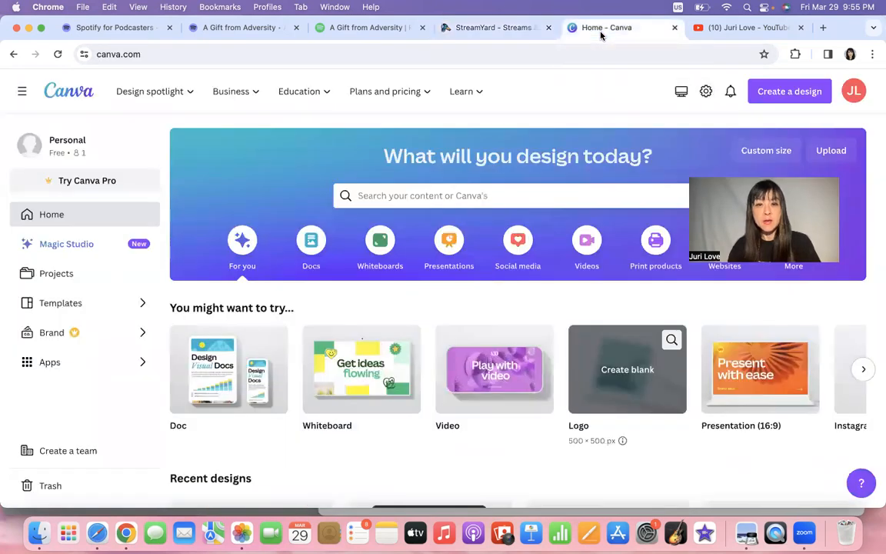
scroll(496, 361, down, 5)
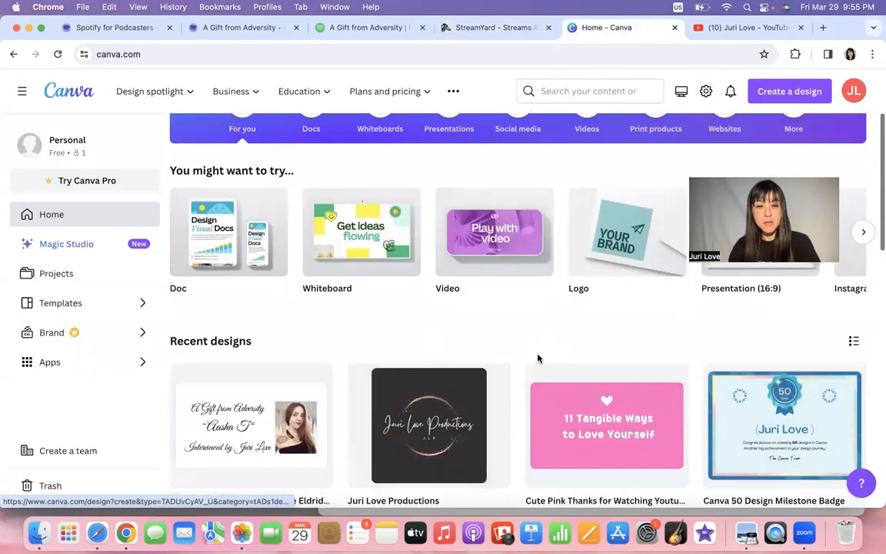
click(228, 386)
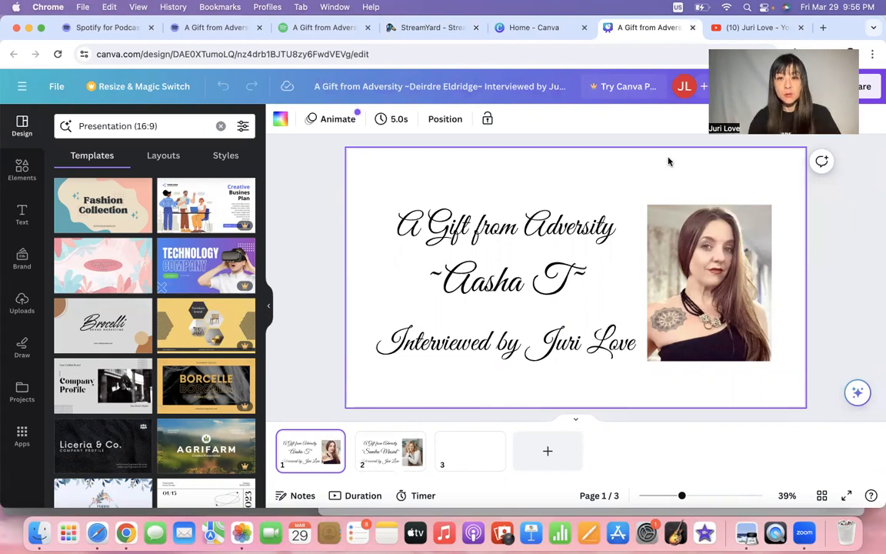
Replace the old guest's name in the title with the new guest's name and delete the old photo.
click(567, 285)
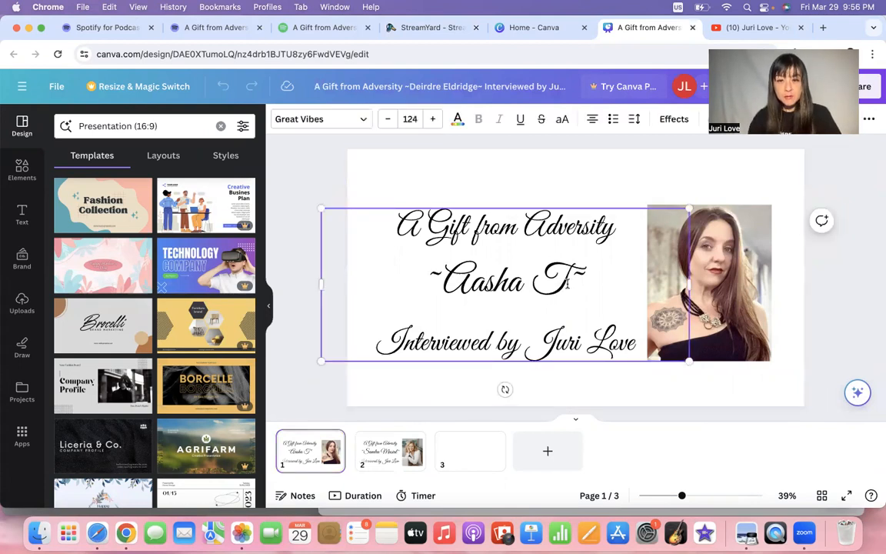
drag(567, 285, 453, 283)
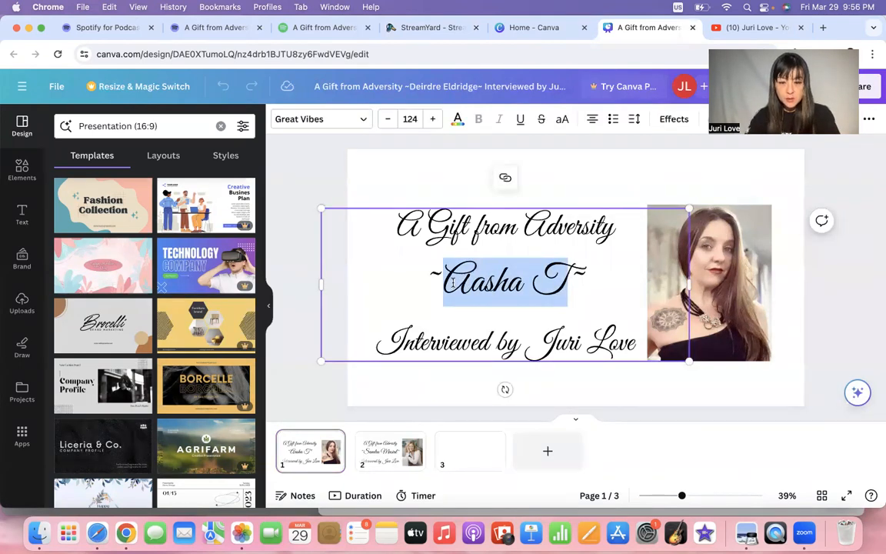
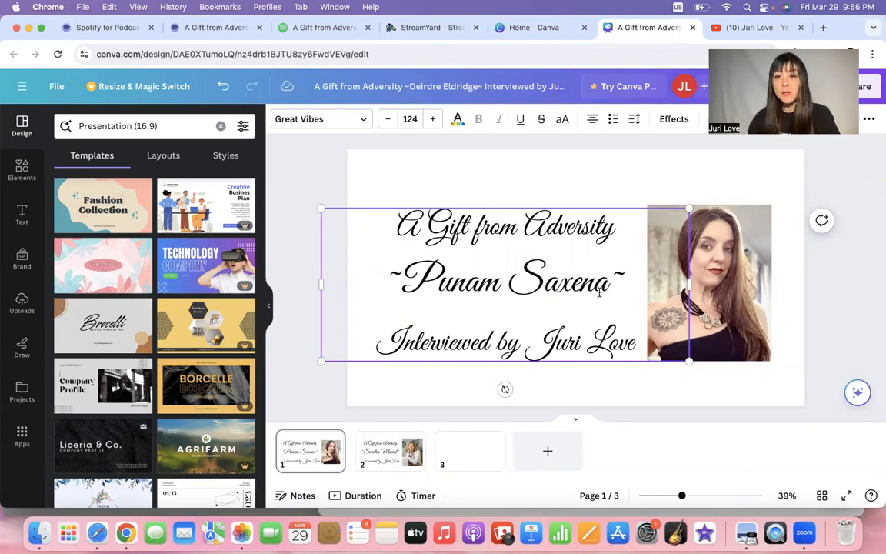
click(736, 308)
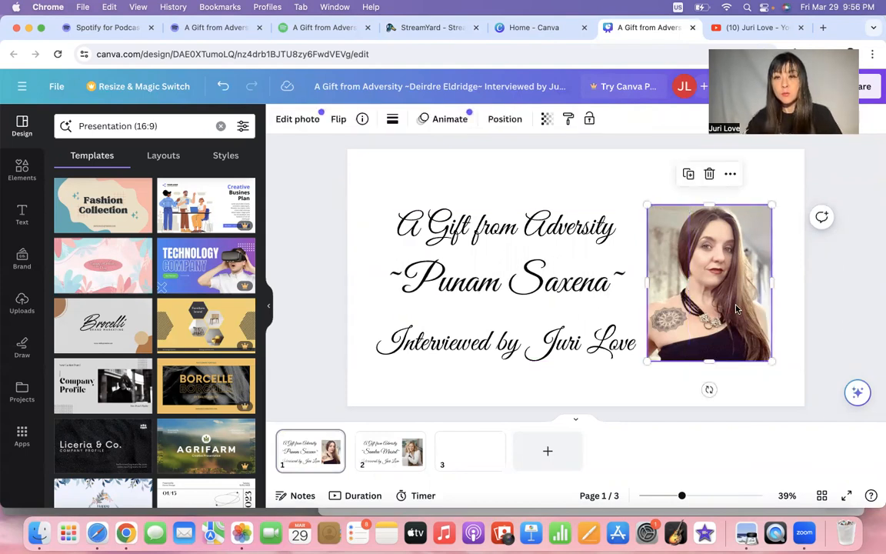
key(Delete)
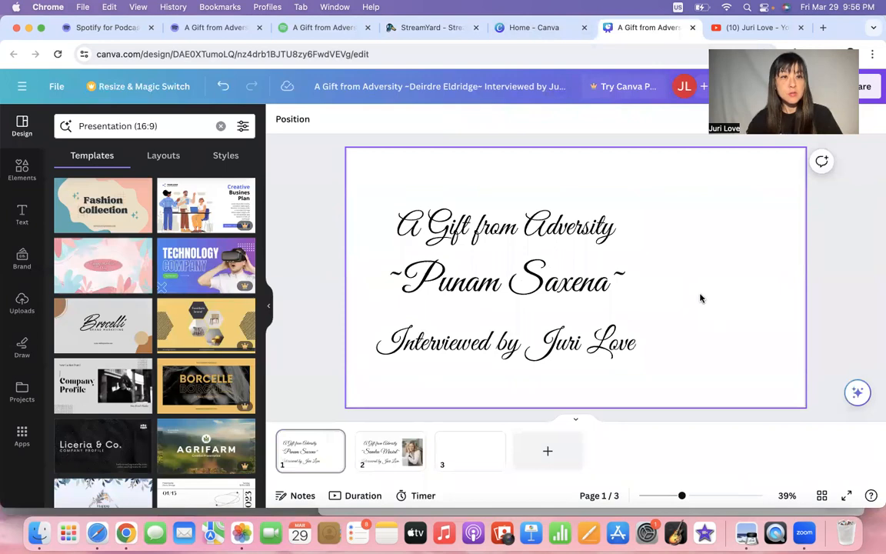
Clear the Photos and Zoom web page windows away from the desktop.
drag(837, 25, 468, 4)
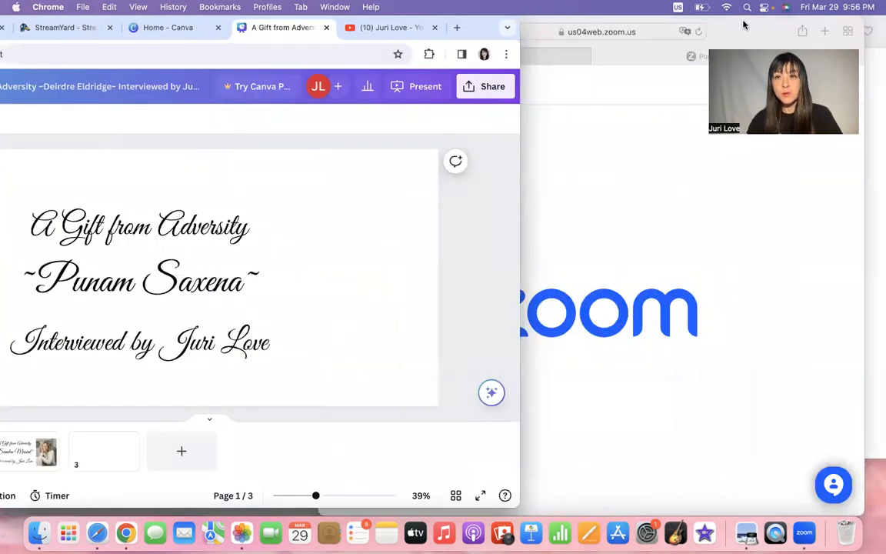
drag(745, 25, 788, 221)
click(626, 160)
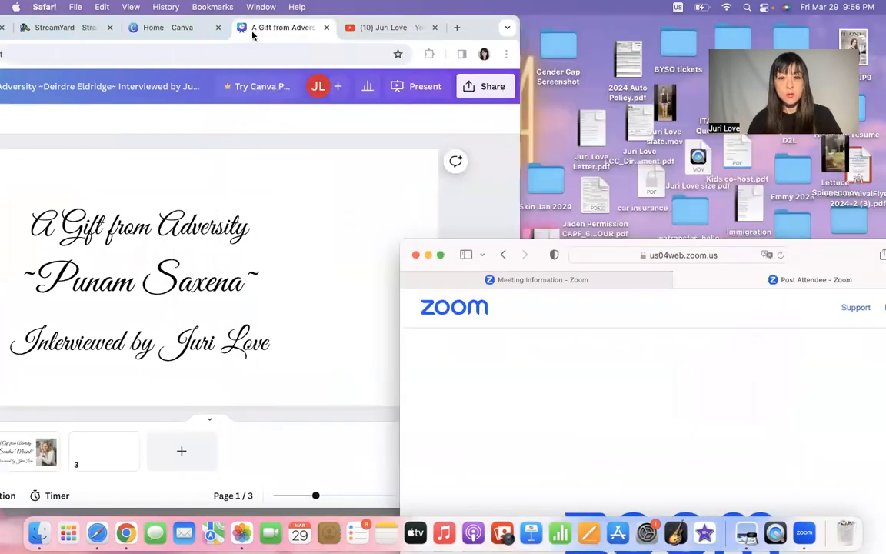
click(253, 32)
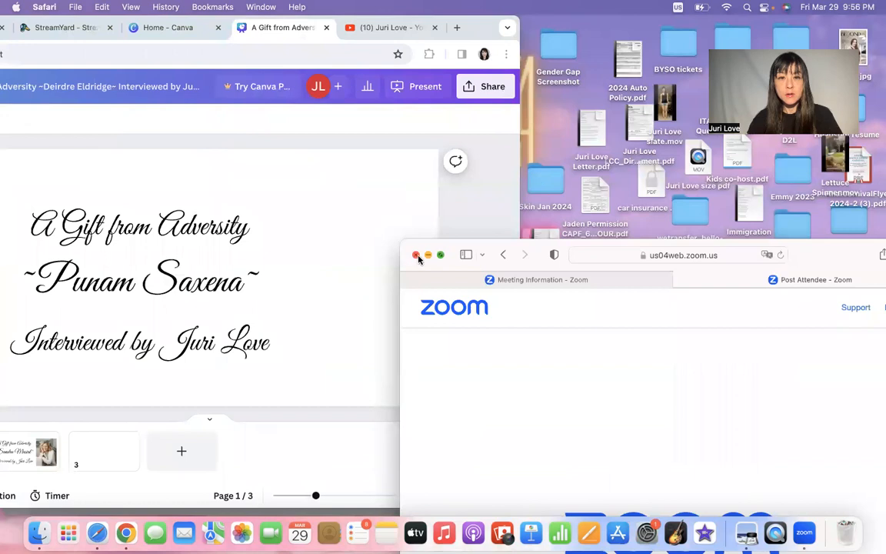
click(416, 255)
Drop the new guest's photo from the desktop onto the slide and place it on the right.
drag(536, 451, 326, 299)
drag(469, 18, 832, 6)
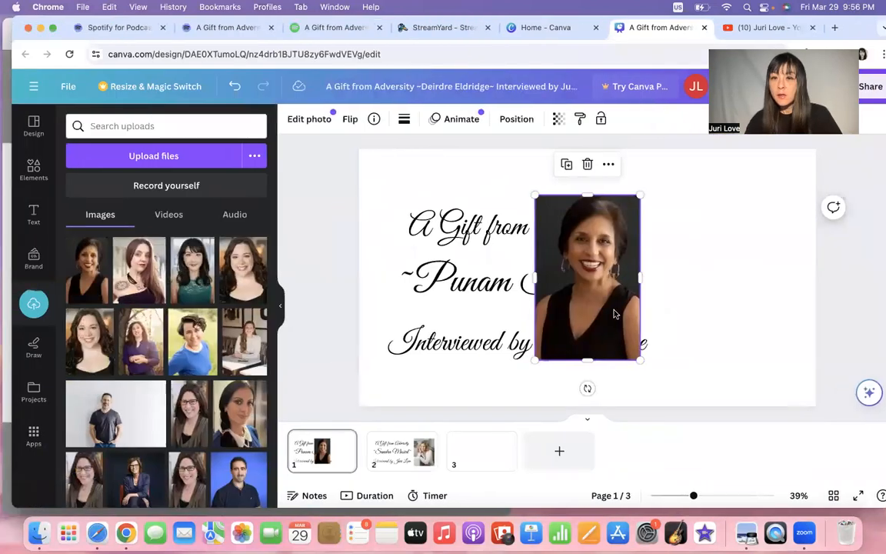
drag(620, 300, 730, 302)
click(876, 295)
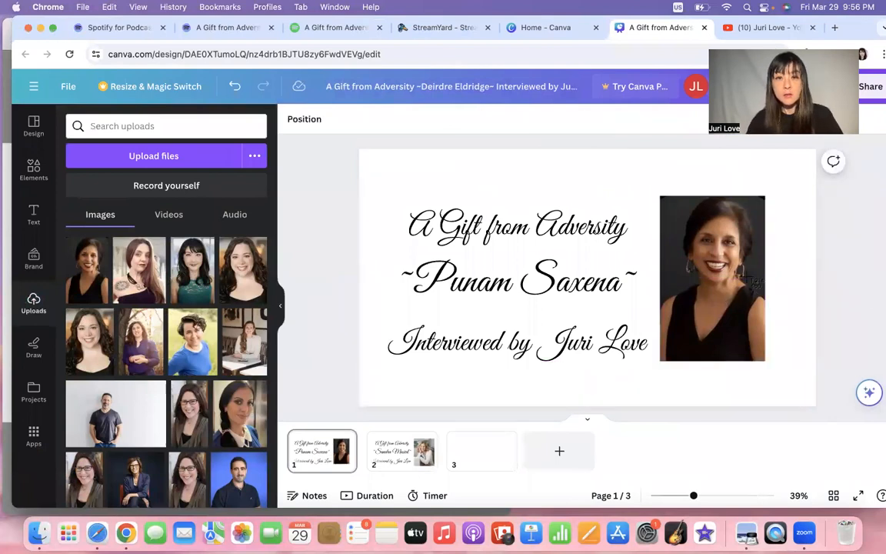
Screenshot the finished title slide, compare it with the previous title card, and return to StreamYard.
drag(370, 173, 799, 392)
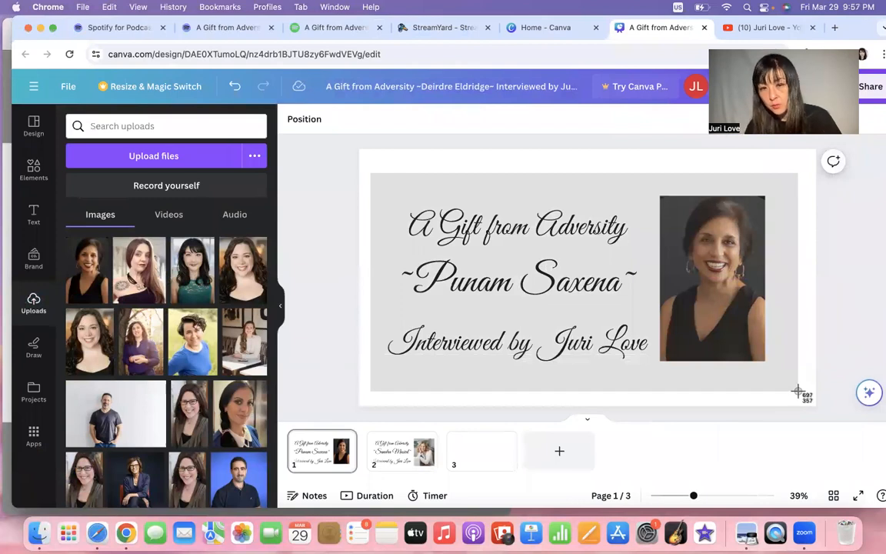
drag(799, 391, 798, 394)
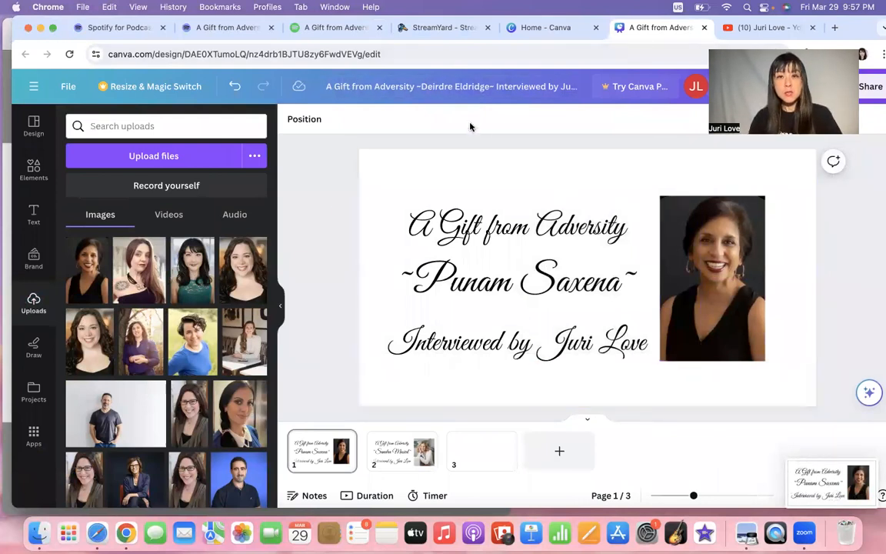
click(593, 48)
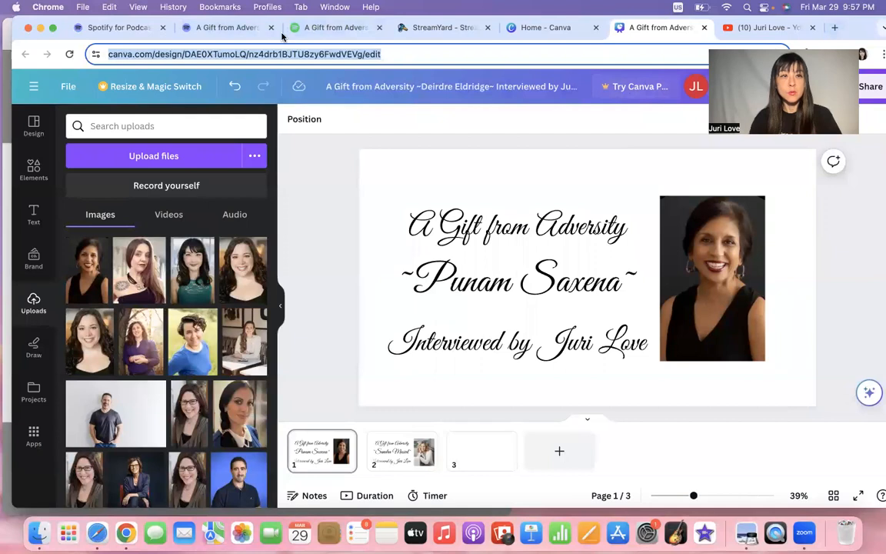
click(3, 117)
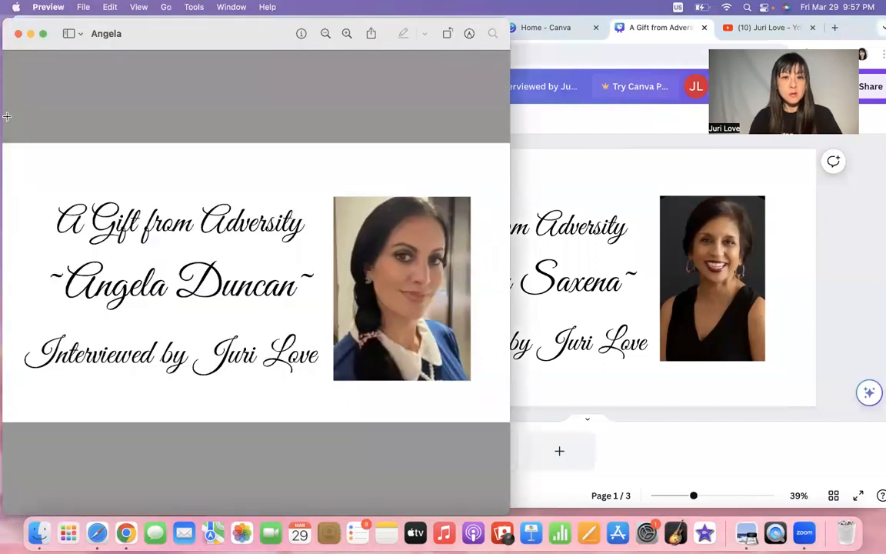
click(579, 130)
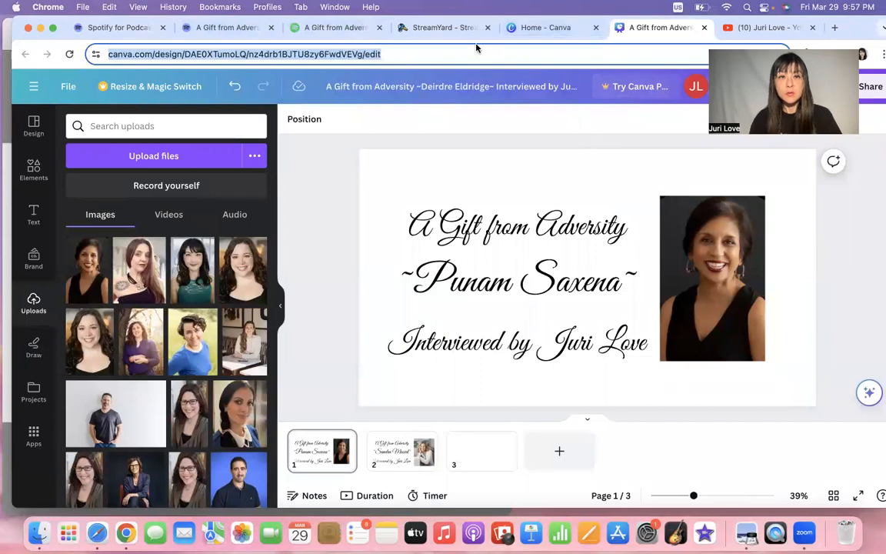
click(415, 32)
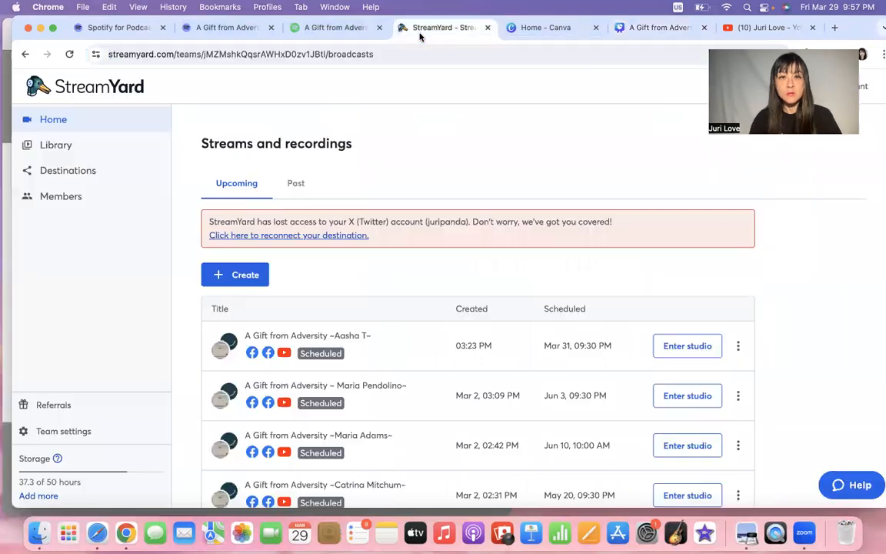
Create a new live stream targeting both Facebook destinations and the YouTube channel.
click(237, 280)
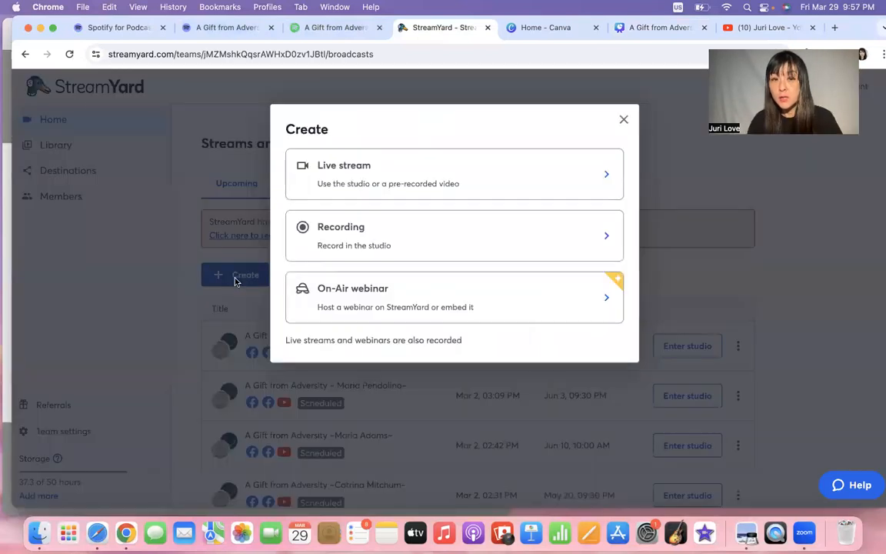
click(372, 180)
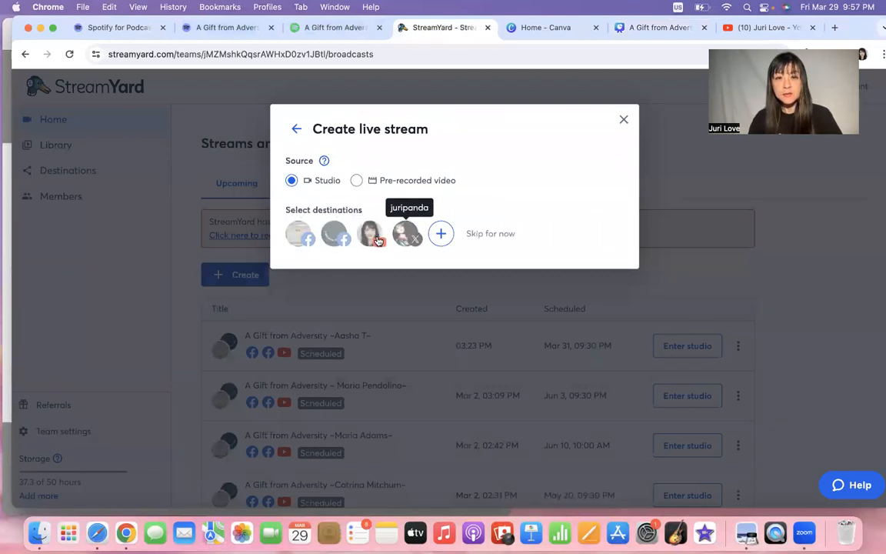
click(306, 243)
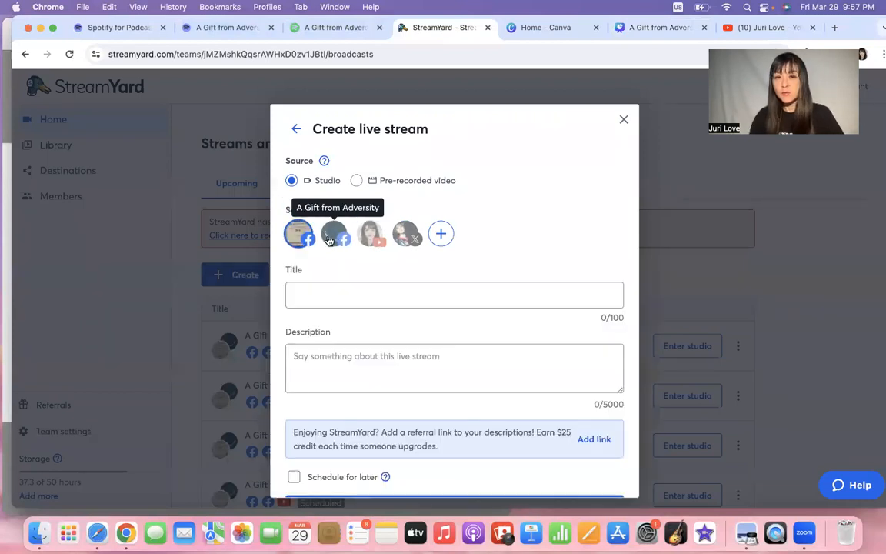
click(334, 239)
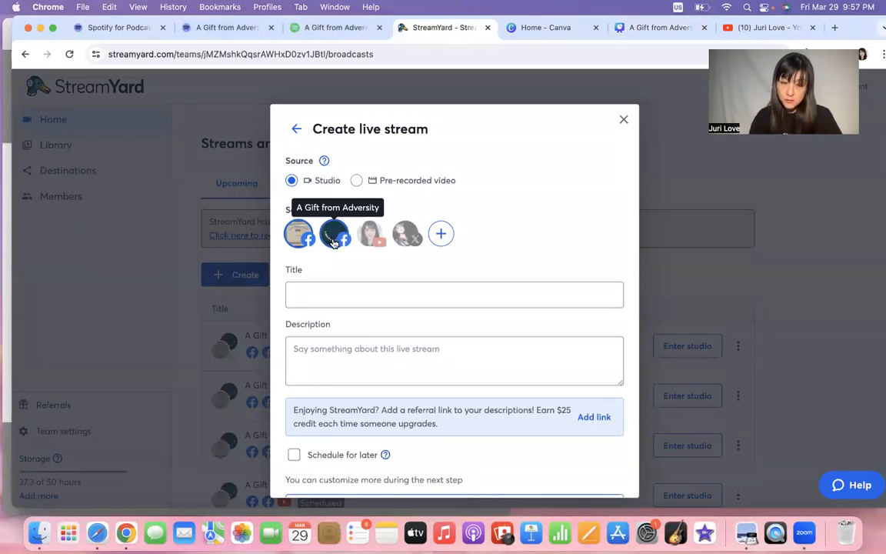
click(369, 234)
Title the stream 'A Gift from Adversity ~' followed by the guest's first name.
click(331, 297)
text(A G)
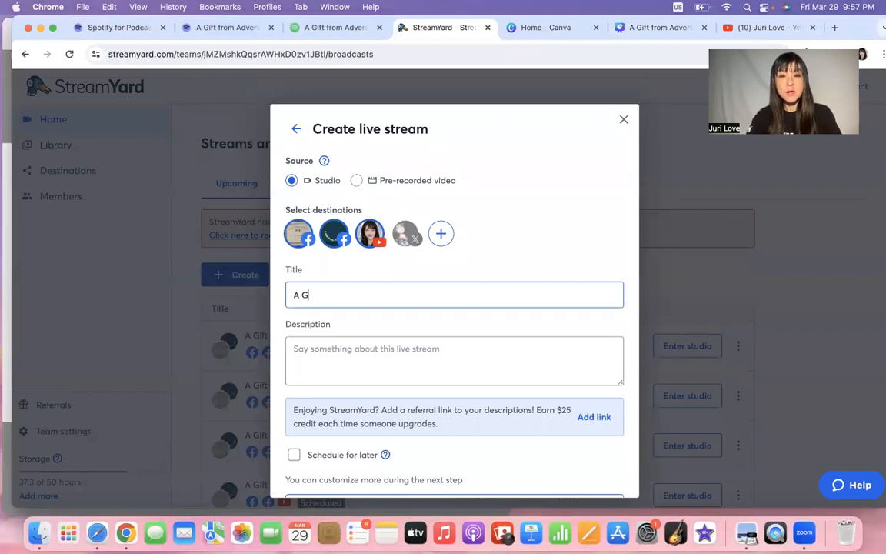
text(iftf)
key(BackSpace)
key(BackSpace)
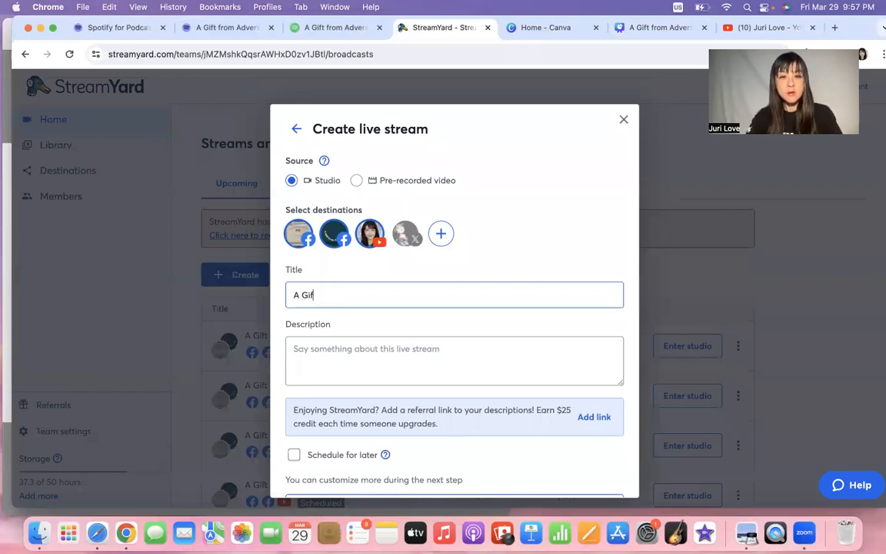
text(t from )
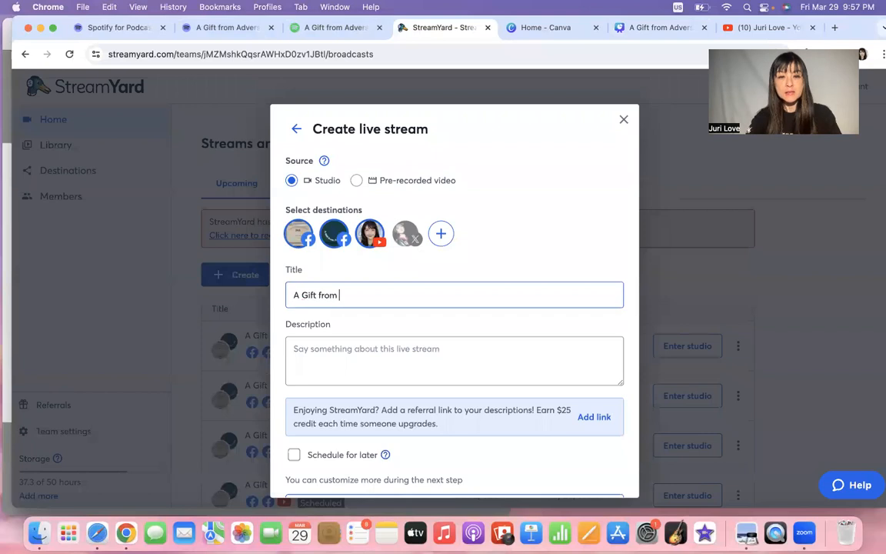
text(Adversity)
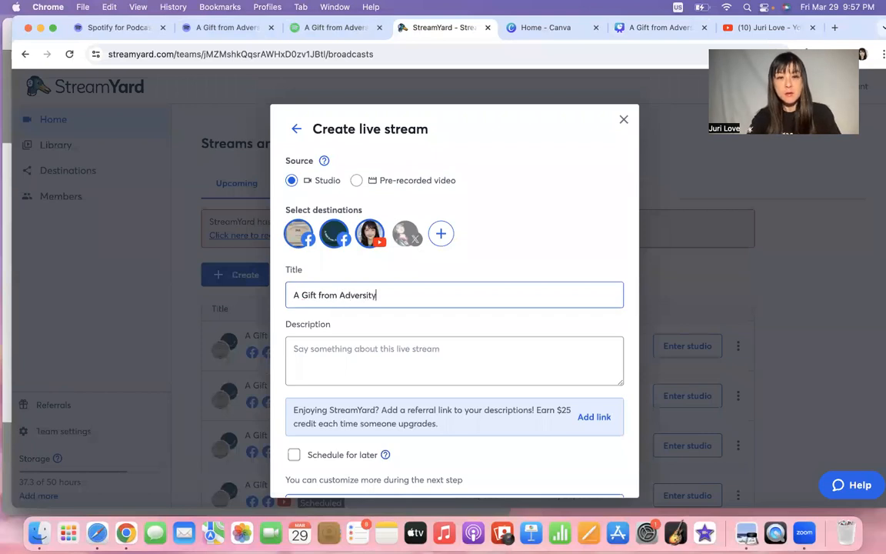
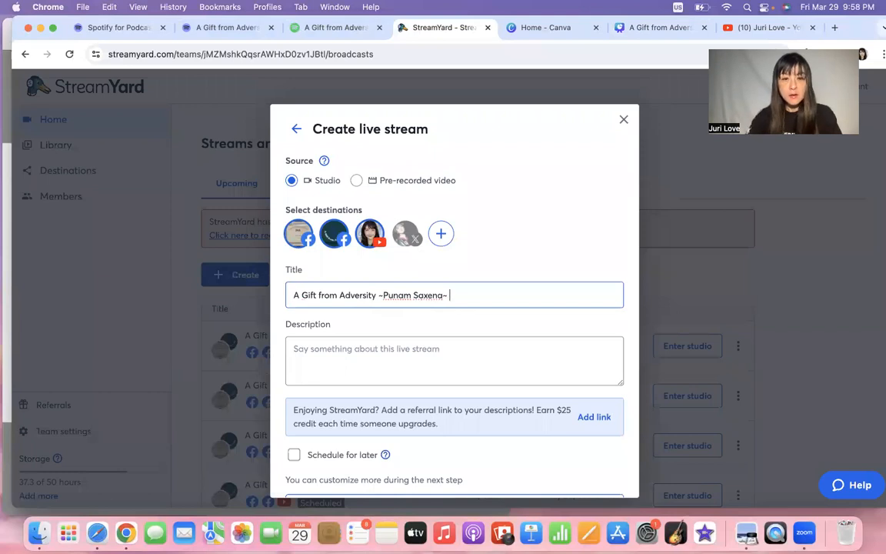
Copy the title into the description and add an 'Interviewed by' line with the interviewer's name.
key(super+a)
key(super+c)
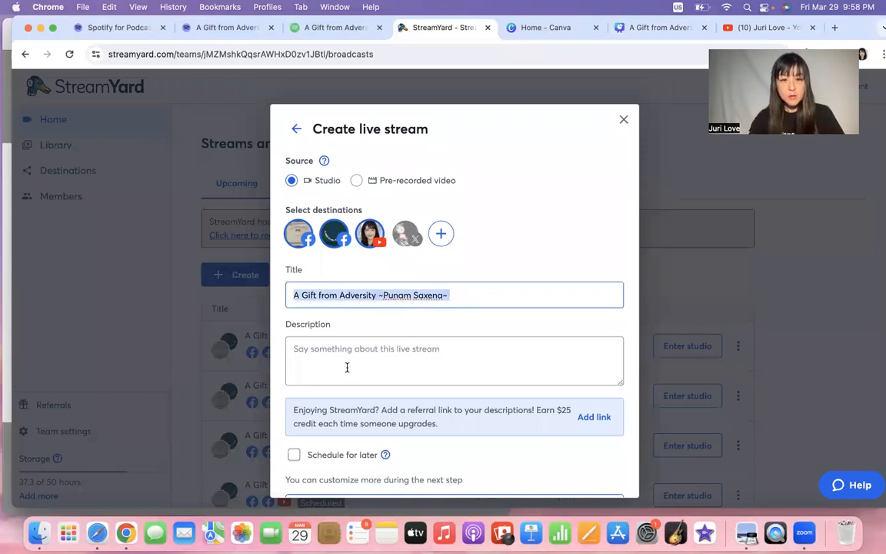
click(347, 358)
key(super+v)
key(Return)
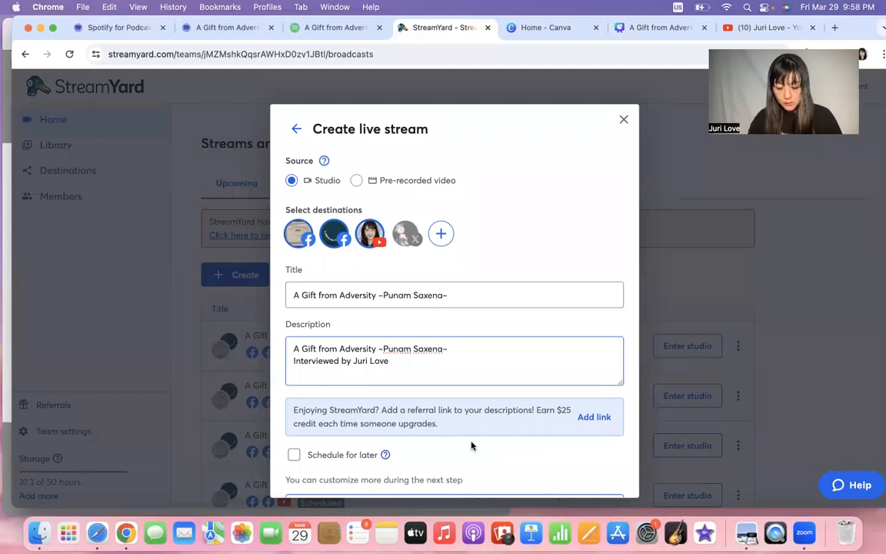
scroll(471, 446, down, 1)
scroll(472, 446, down, 1)
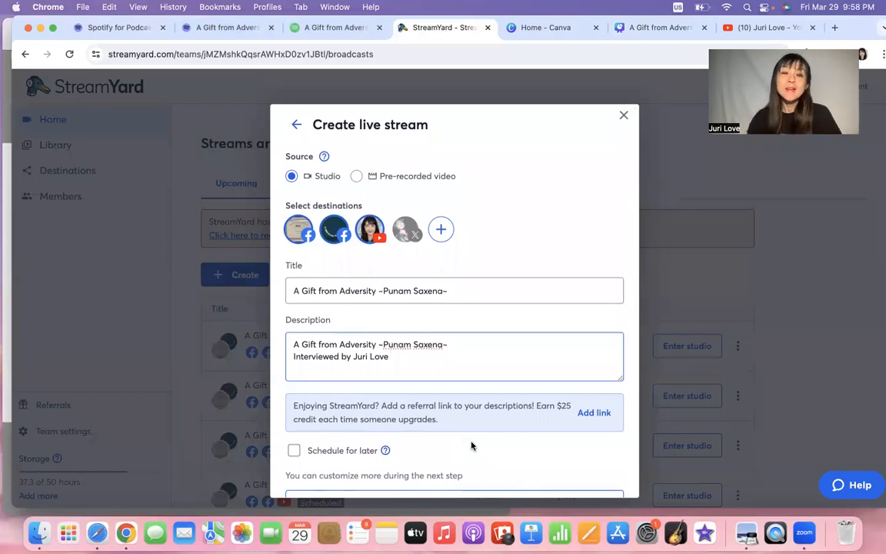
Schedule the stream for later on June 5, 2024 at 10:00 AM.
click(363, 450)
scroll(395, 414, down, 3)
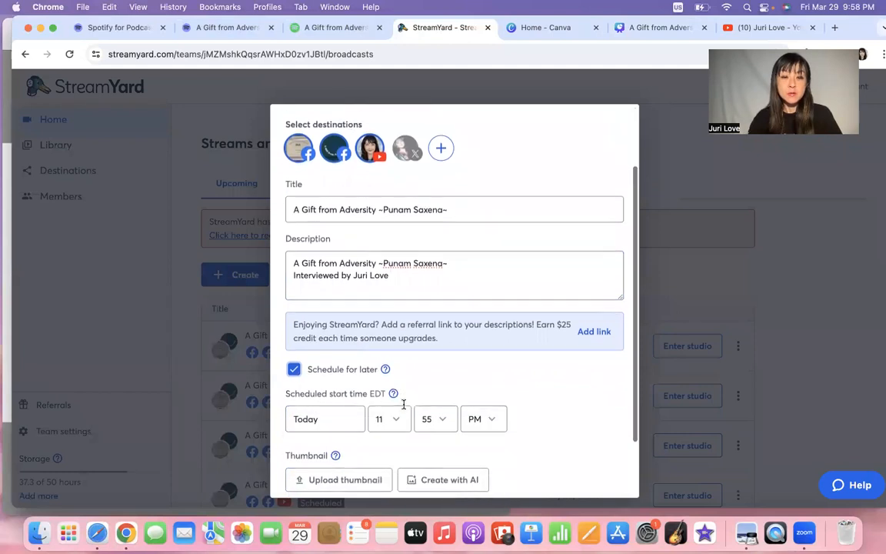
click(346, 419)
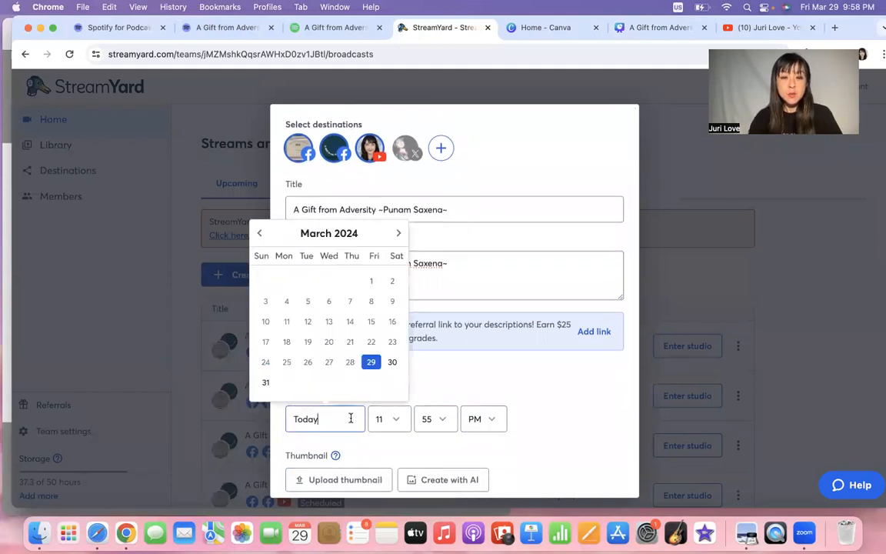
click(398, 232)
click(397, 254)
click(398, 253)
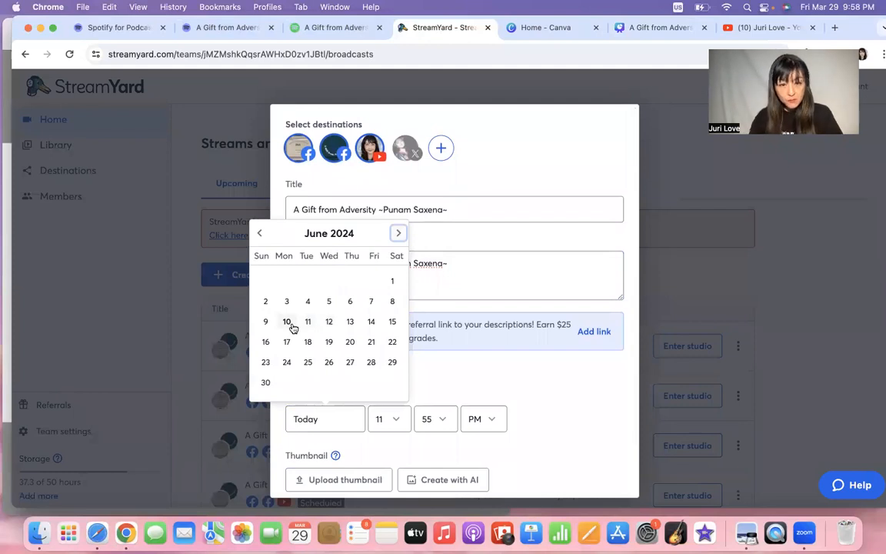
click(328, 301)
click(396, 426)
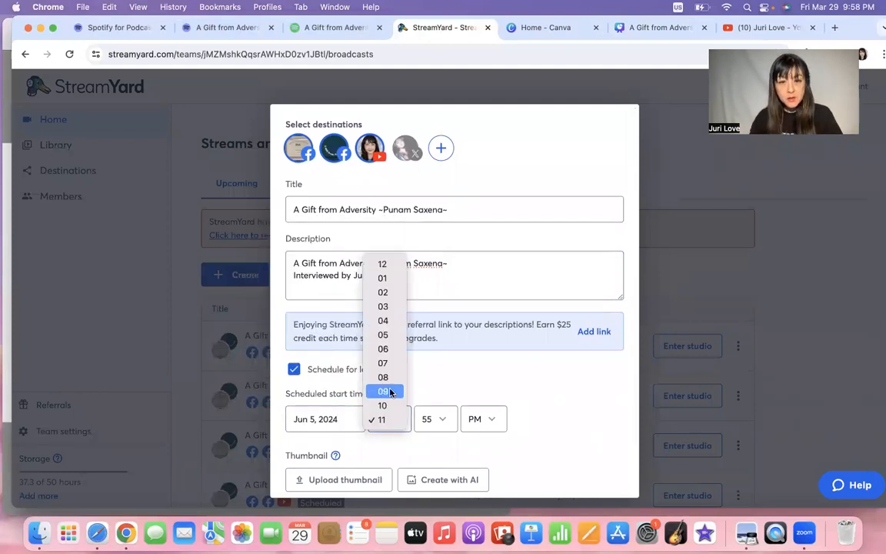
click(386, 404)
click(439, 425)
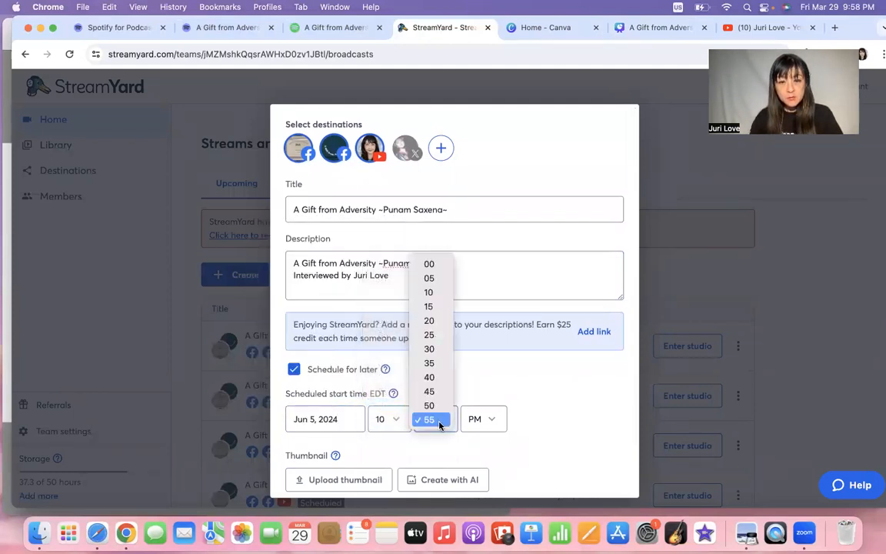
click(429, 264)
click(485, 419)
click(479, 406)
Upload the title-card screenshot as the stream thumbnail and fit the crop frame.
scroll(538, 432, down, 2)
click(366, 407)
scroll(397, 313, down, 10)
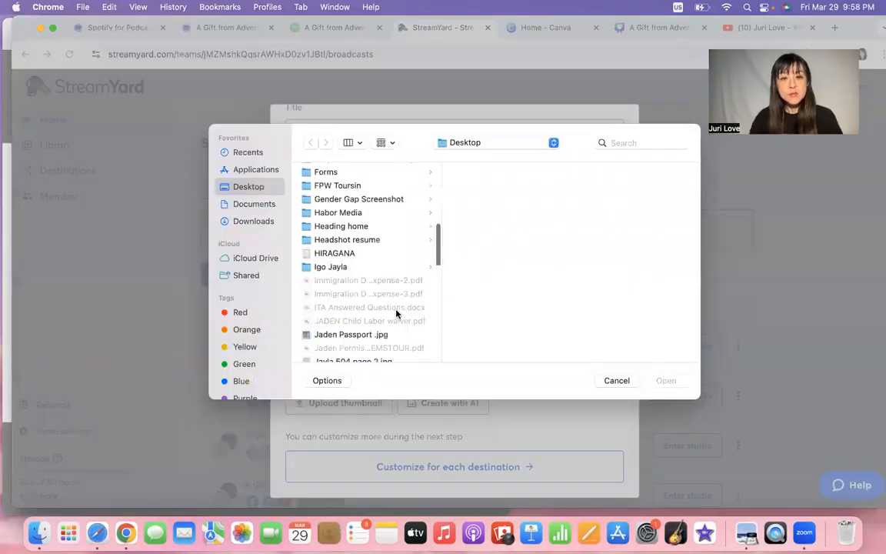
scroll(387, 293, up, 5)
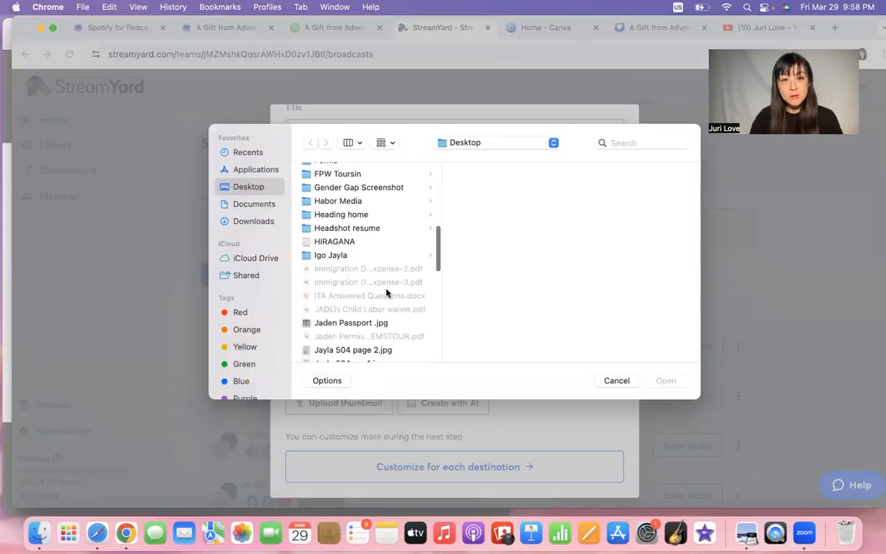
scroll(387, 293, down, 10)
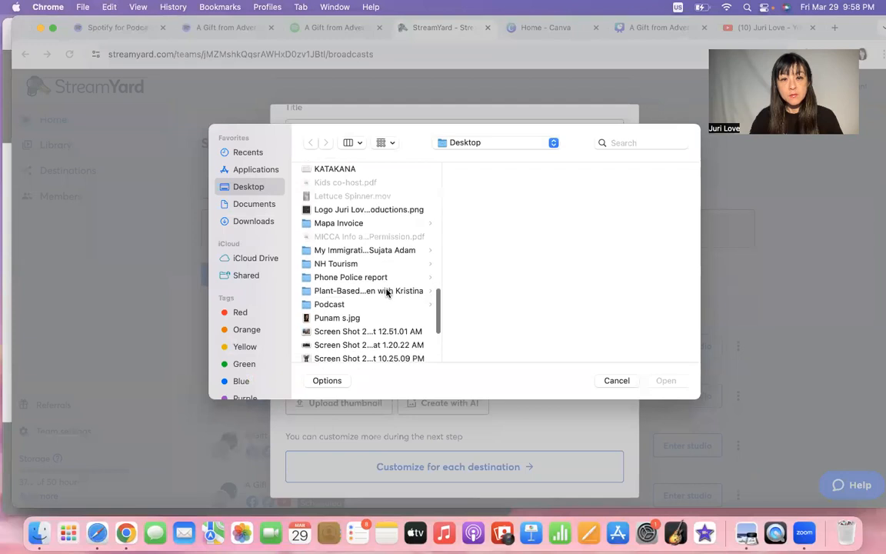
click(376, 262)
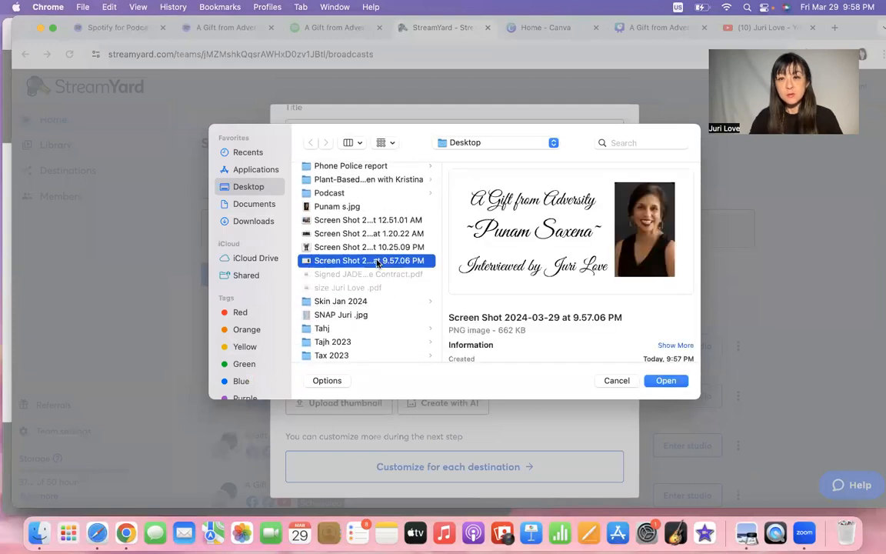
double_click(416, 255)
drag(517, 250, 527, 252)
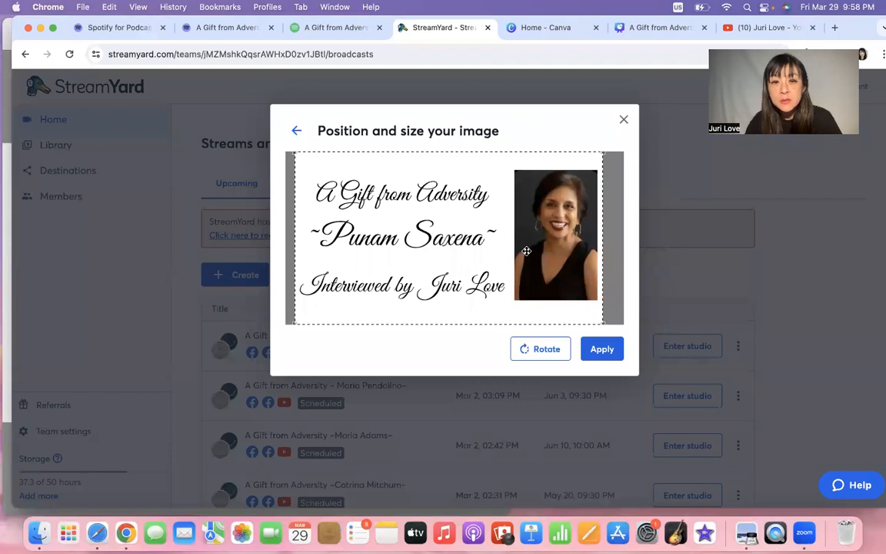
Apply the thumbnail crop and create the scheduled live stream for all three destinations.
click(596, 349)
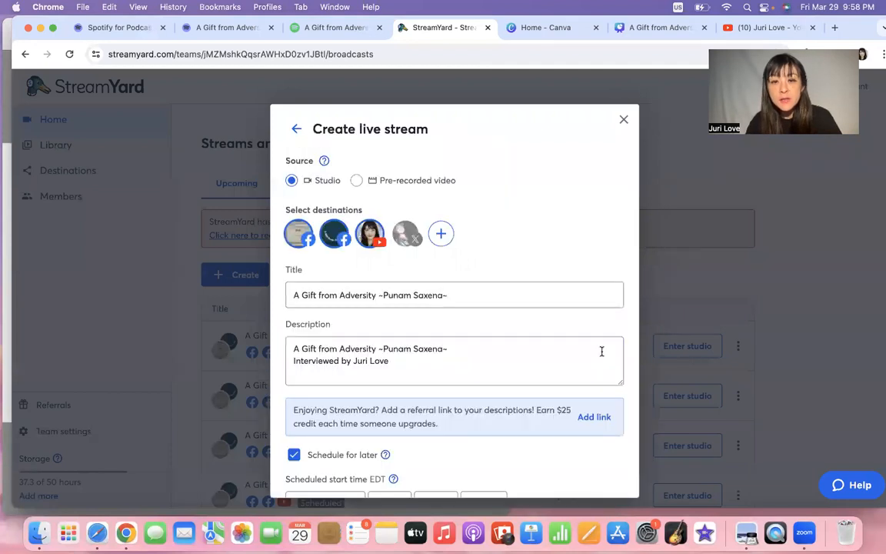
scroll(560, 389, down, 5)
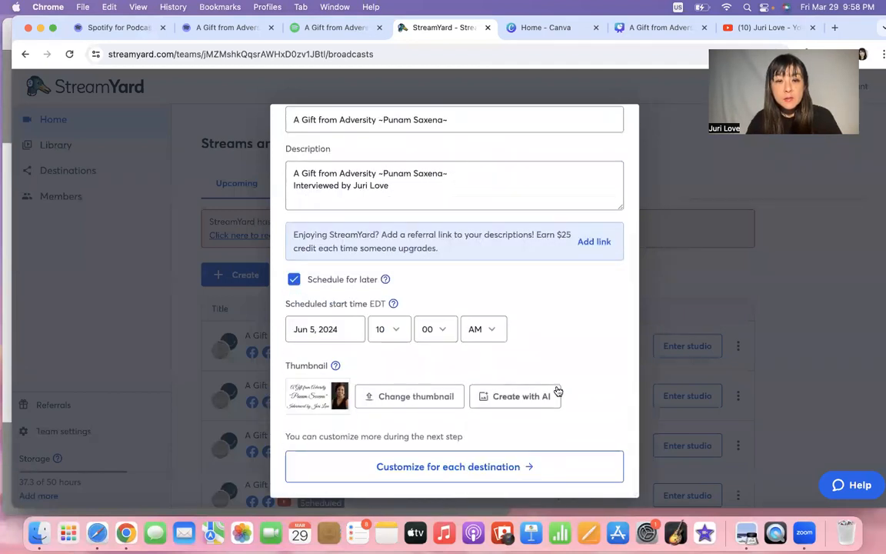
click(500, 469)
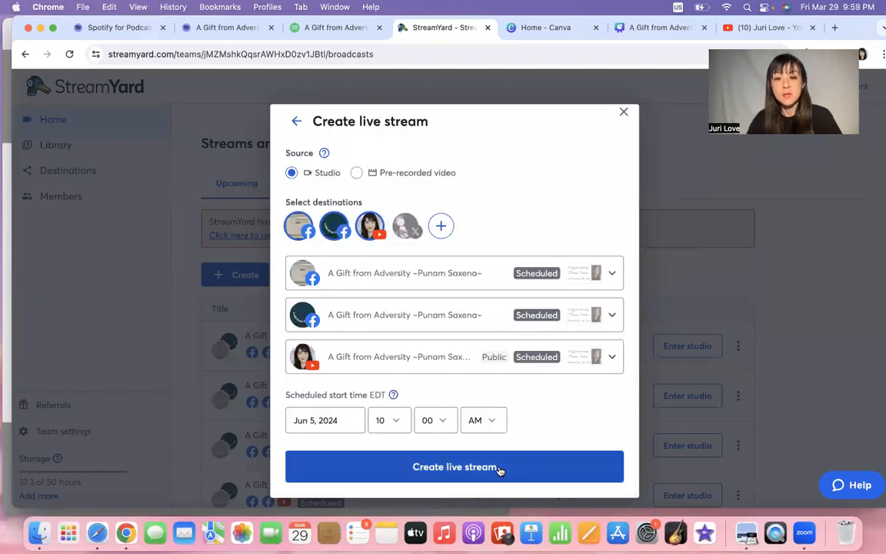
click(500, 468)
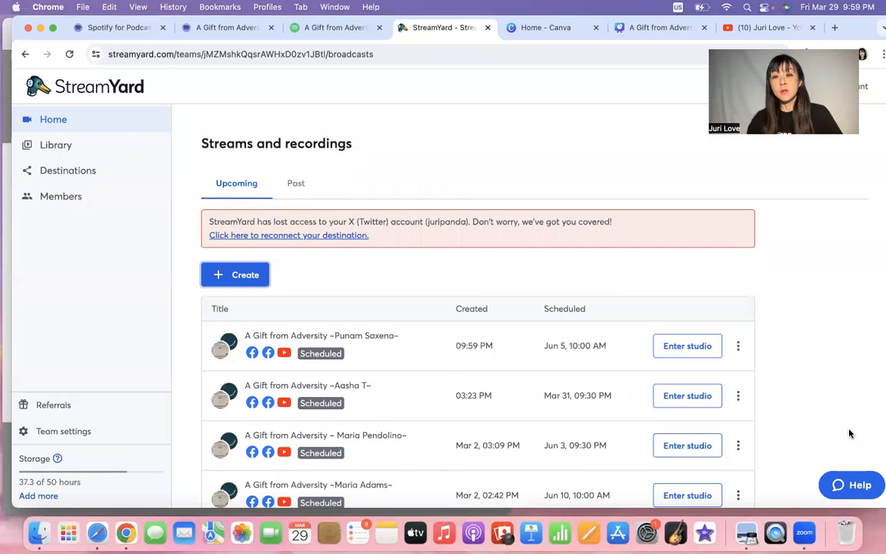
click(735, 351)
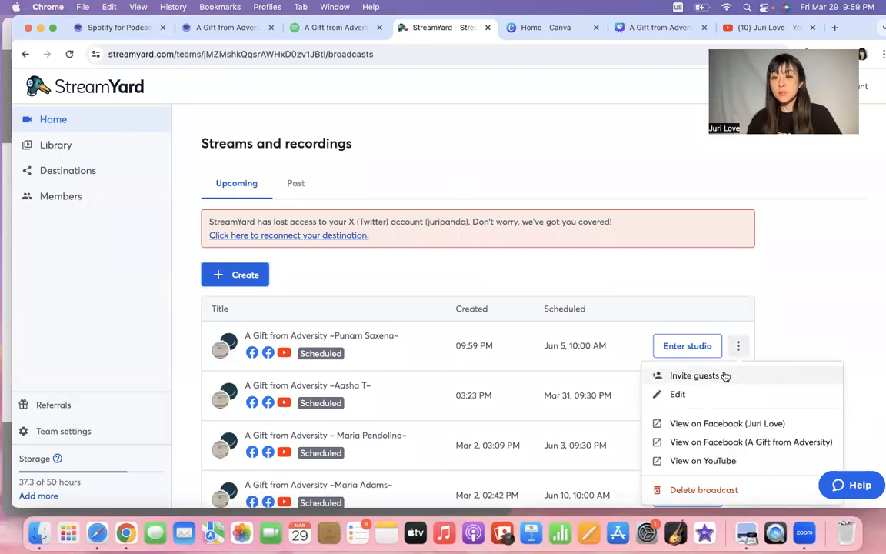
Open the new stream's YouTube page and copy its share link.
click(718, 461)
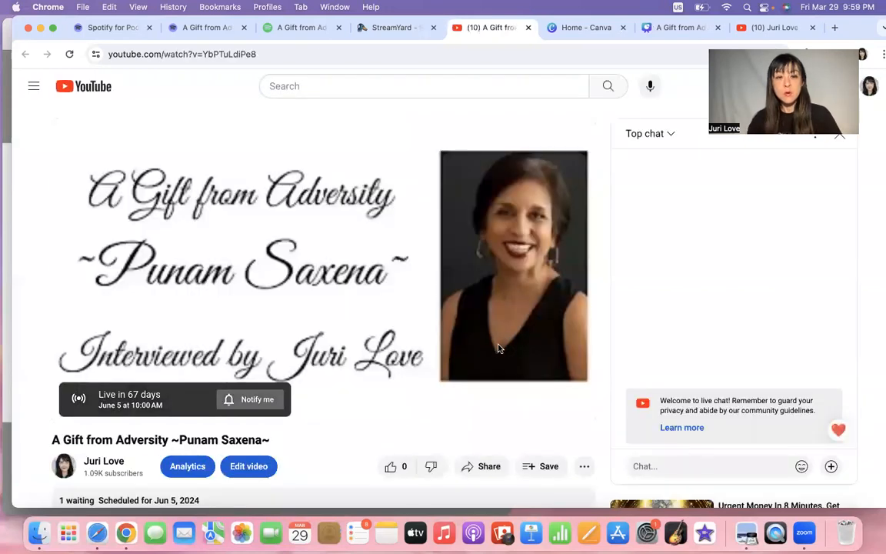
scroll(296, 388, down, 1)
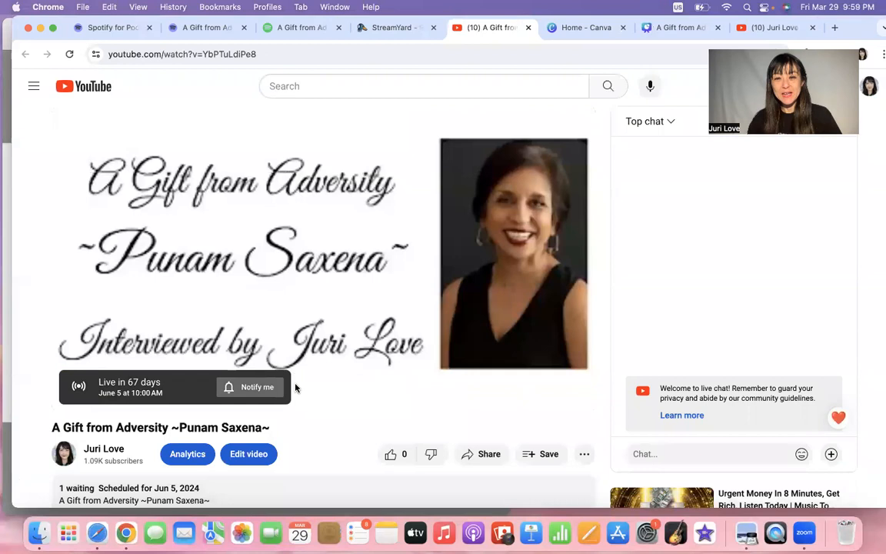
scroll(295, 388, down, 5)
click(483, 321)
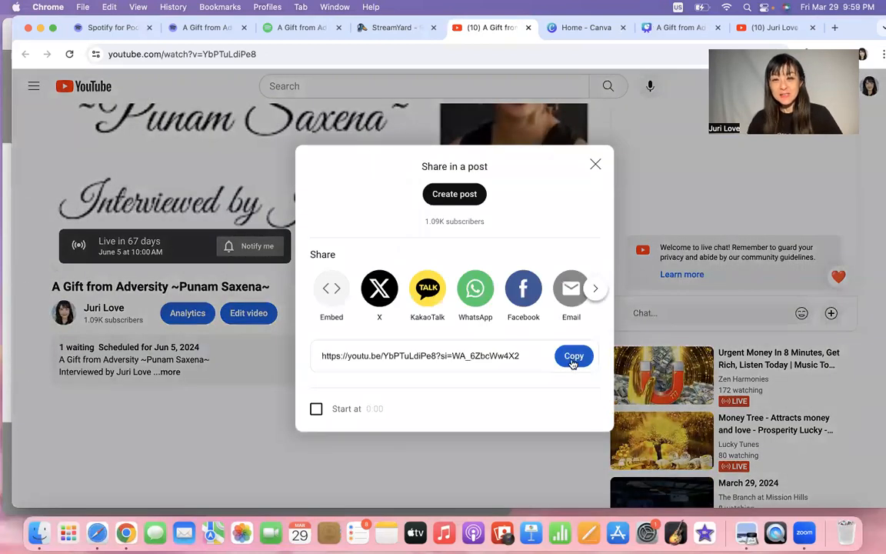
click(573, 356)
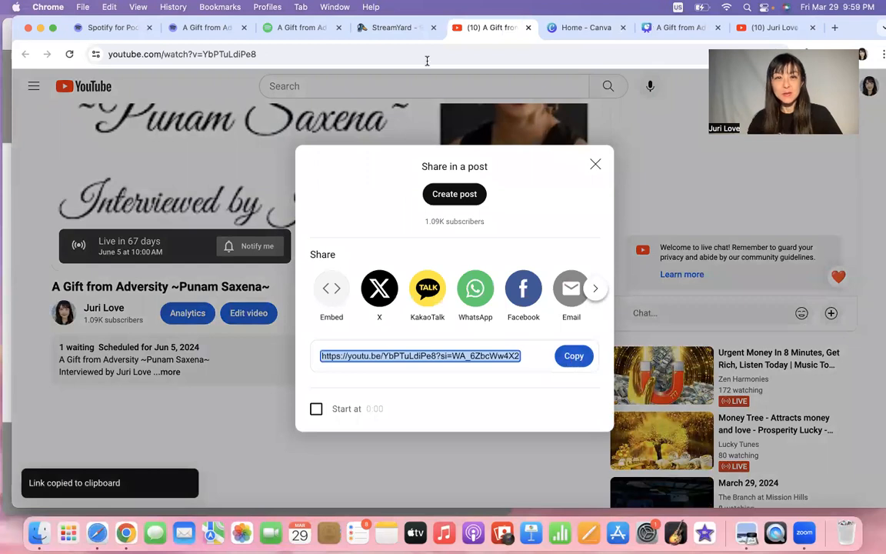
View the June 5 broadcast's guest invite link, then close the invite dialog.
click(407, 36)
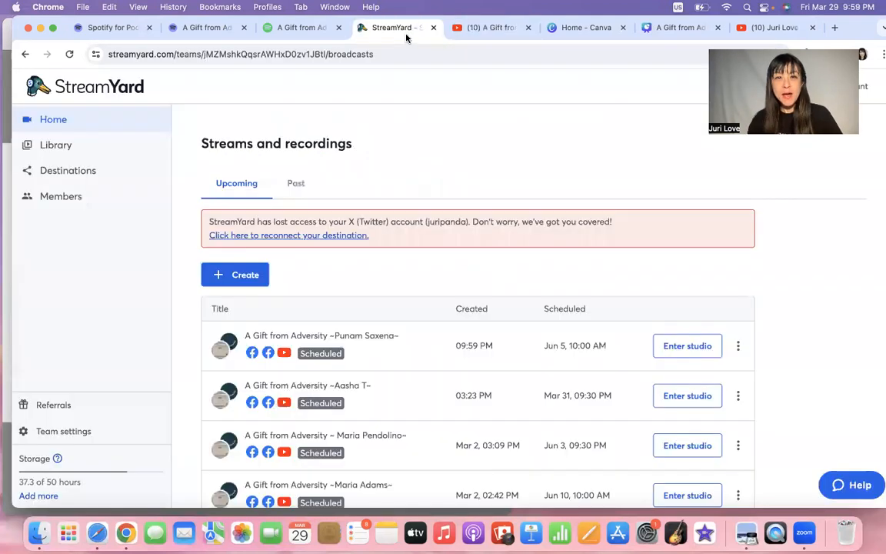
click(738, 347)
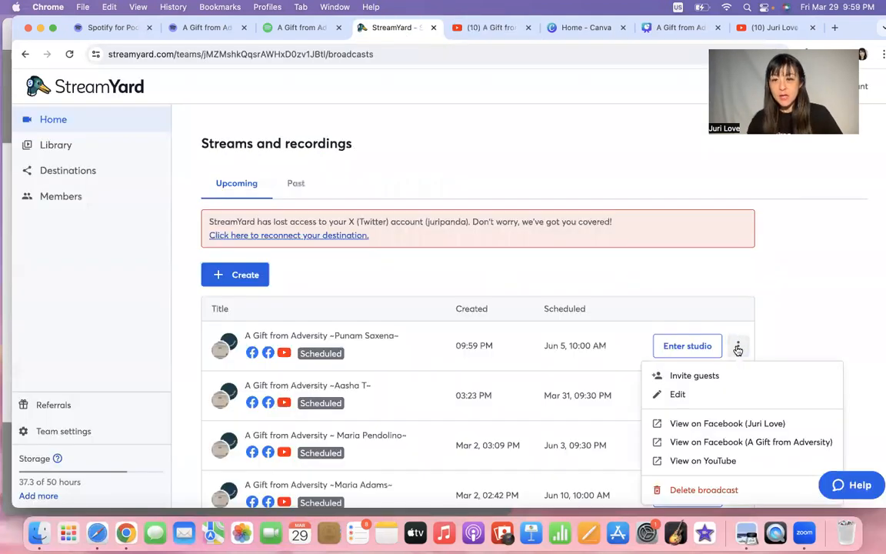
click(674, 376)
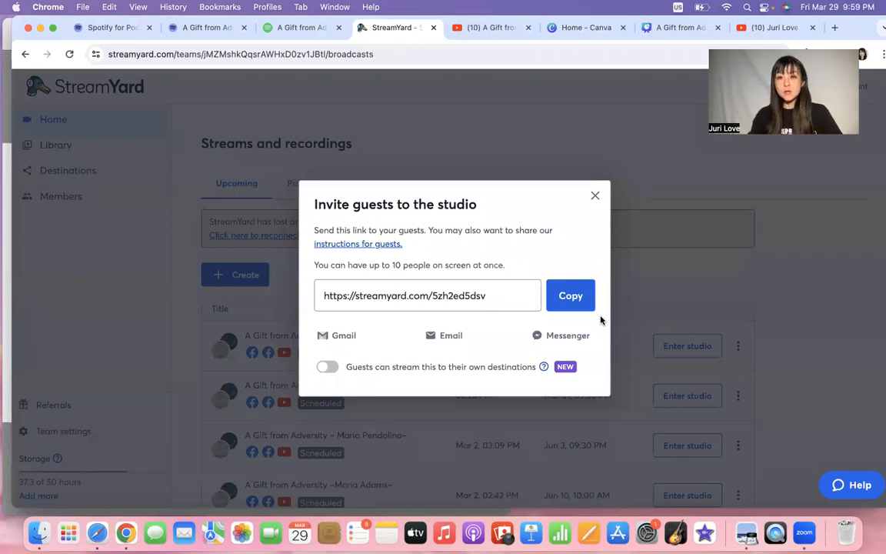
click(596, 198)
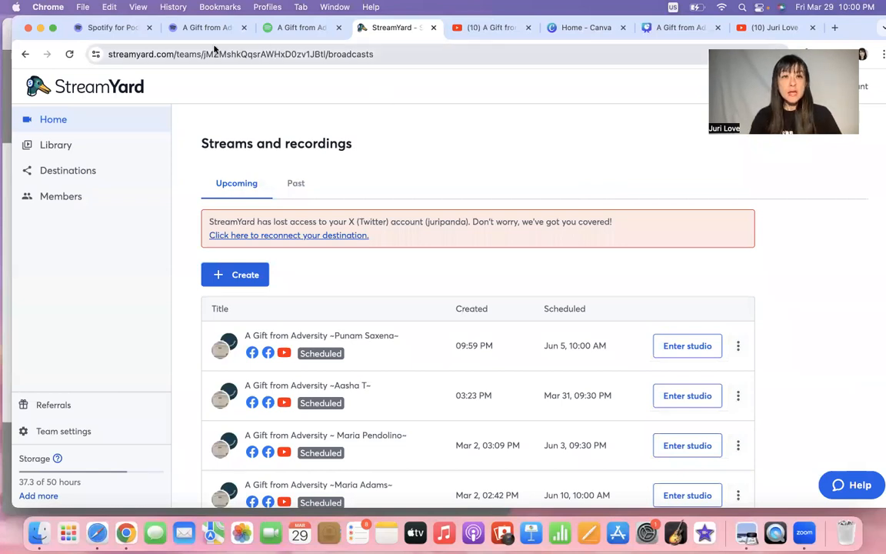
click(197, 29)
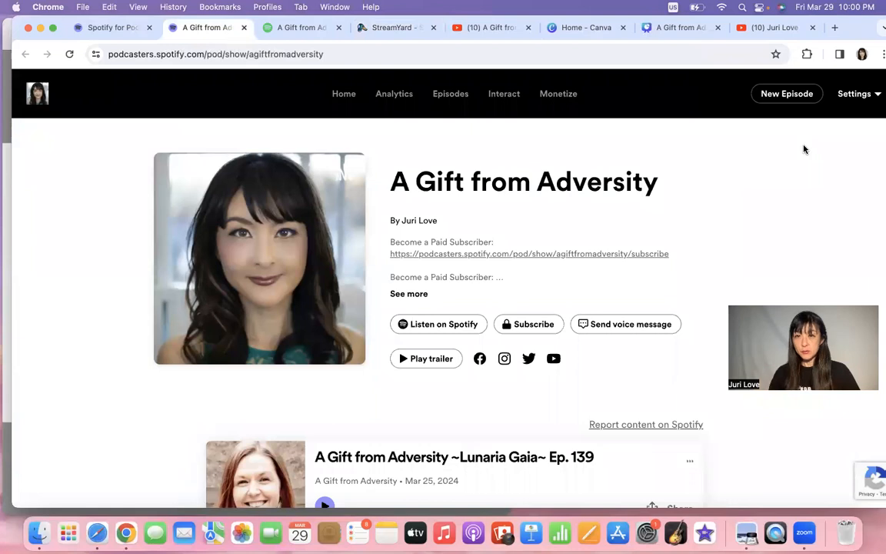
click(384, 29)
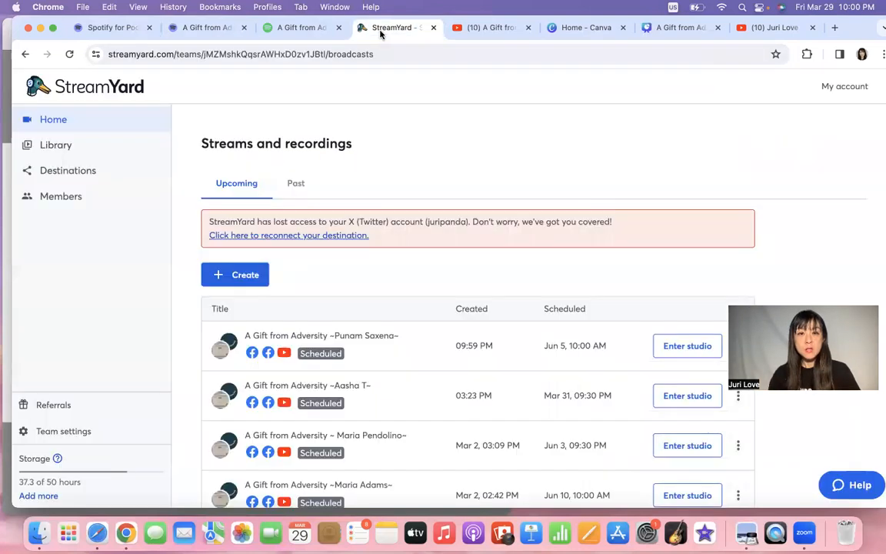
Show the past broadcasts, note storage at 37.3 of 50 hours, and load older broadcasts.
click(298, 185)
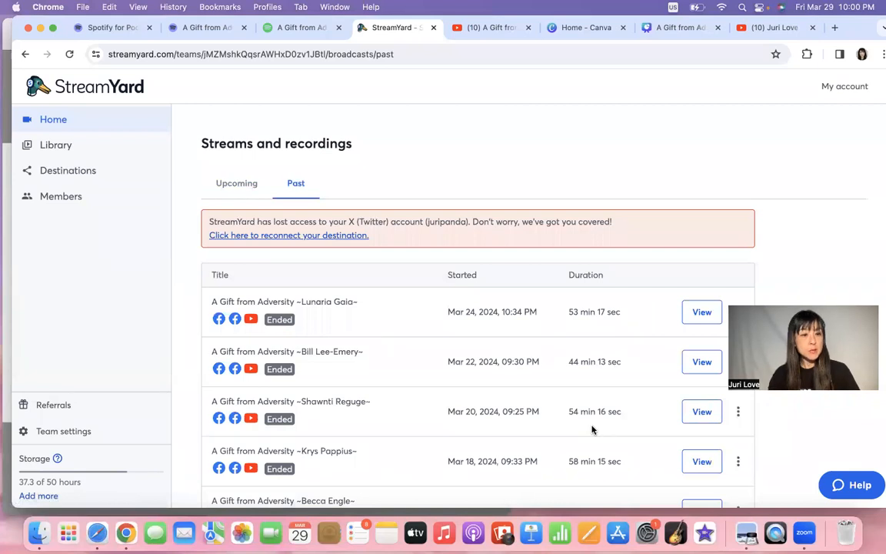
scroll(593, 429, down, 2)
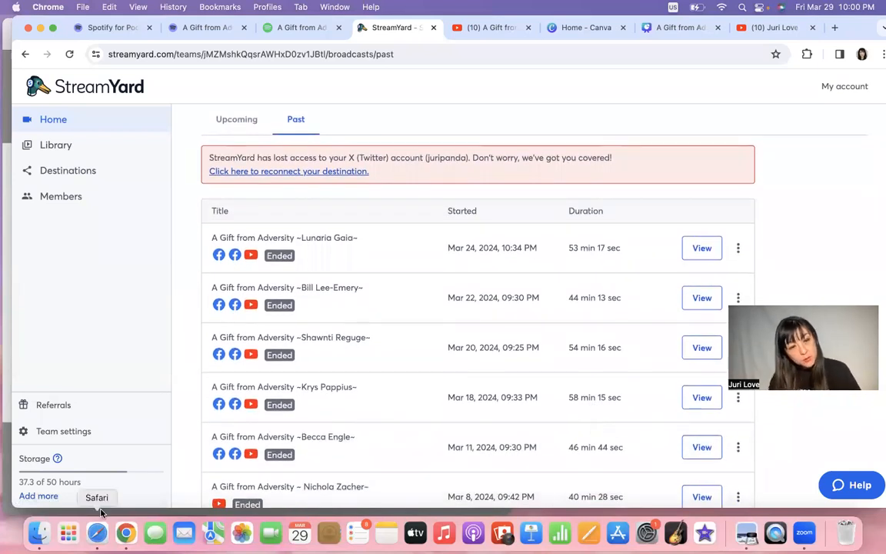
drag(83, 483, 15, 485)
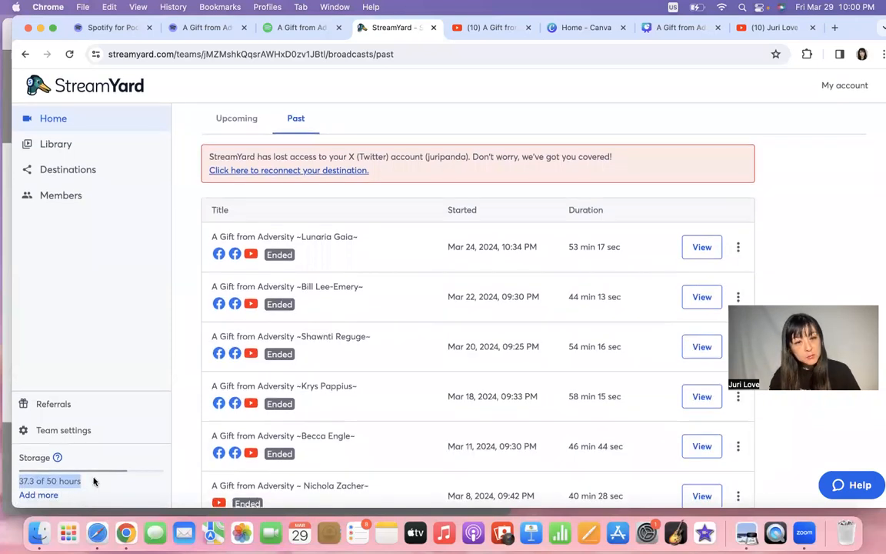
scroll(427, 385, down, 5)
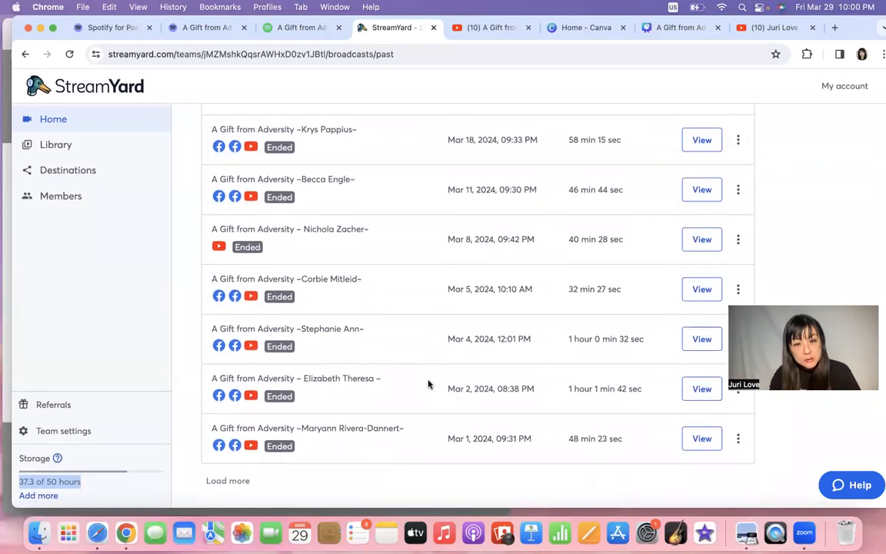
click(230, 481)
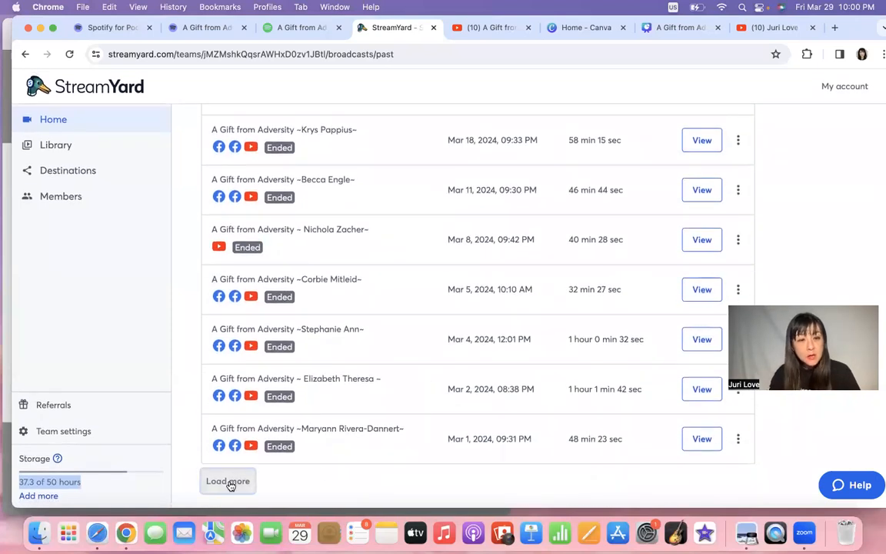
scroll(466, 454, down, 10)
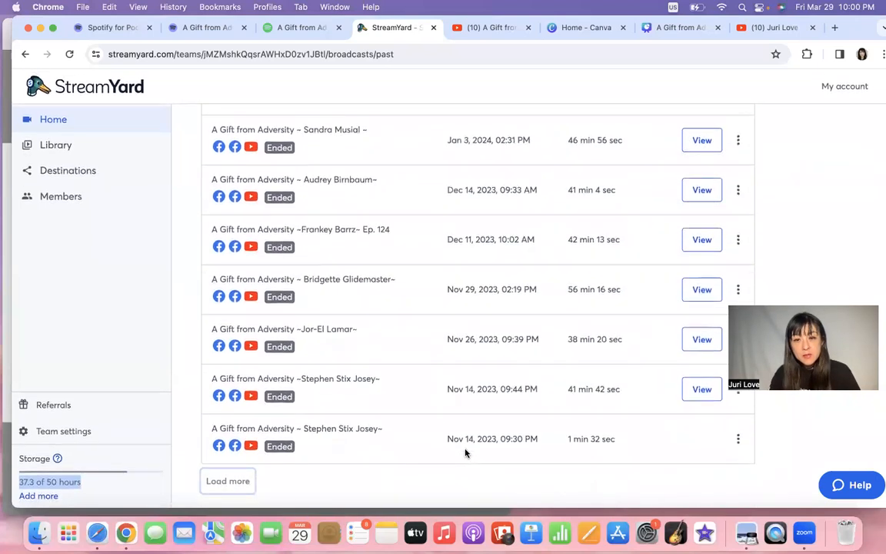
Delete the Nov 14, 9:44 PM broadcast's recording, bringing storage to 36.6 of 50 hours.
click(739, 440)
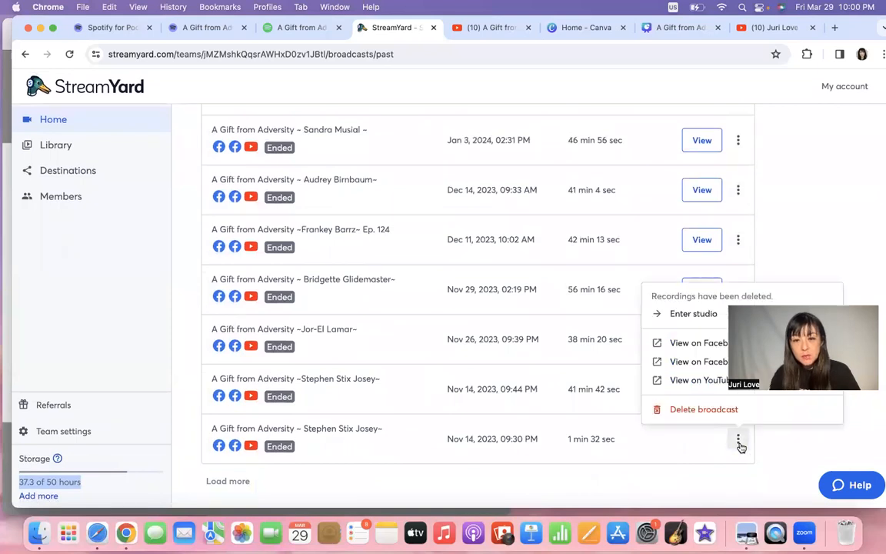
click(704, 410)
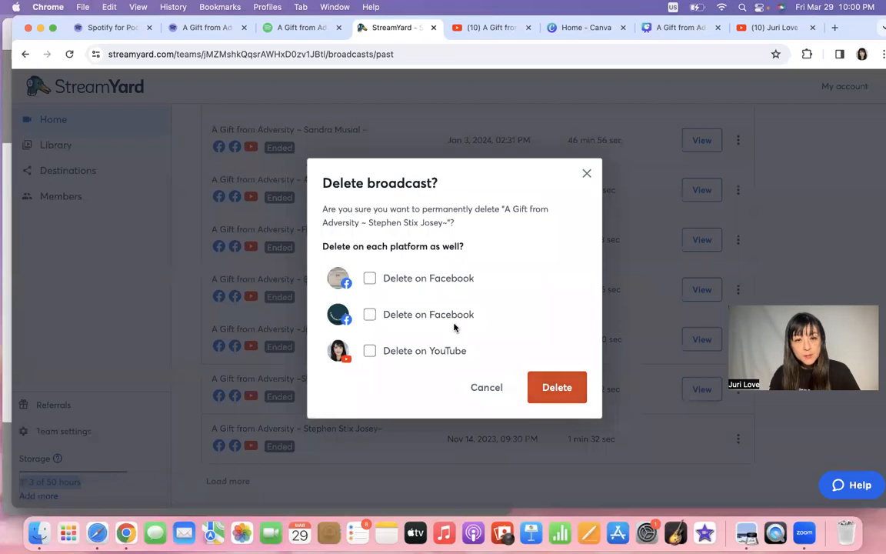
click(587, 173)
scroll(727, 418, up, 2)
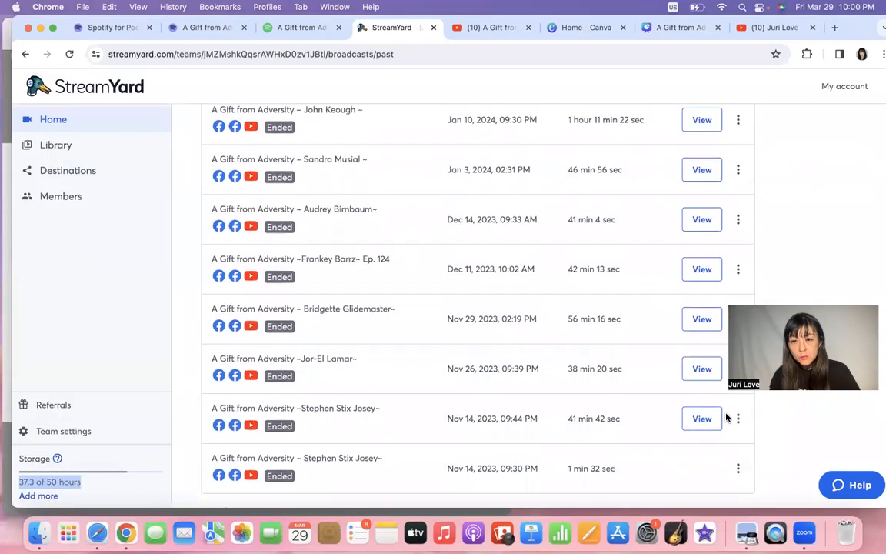
click(736, 431)
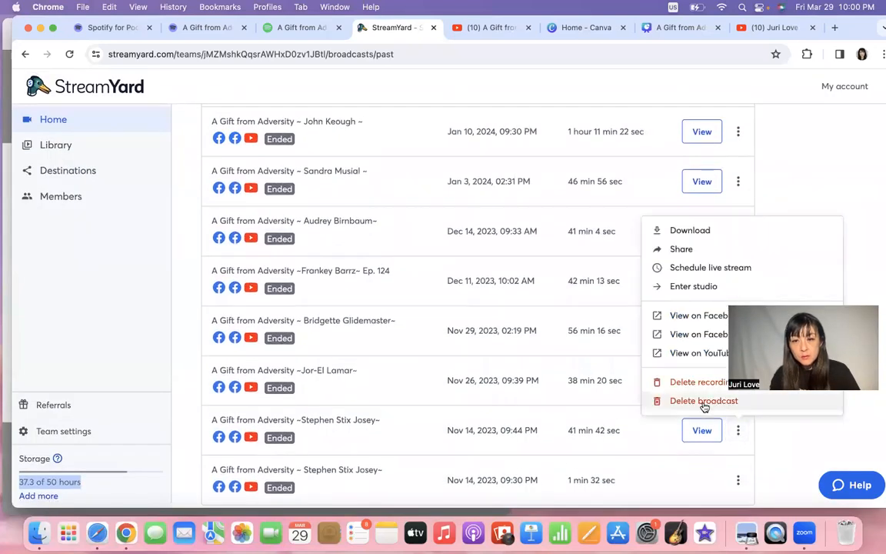
click(645, 382)
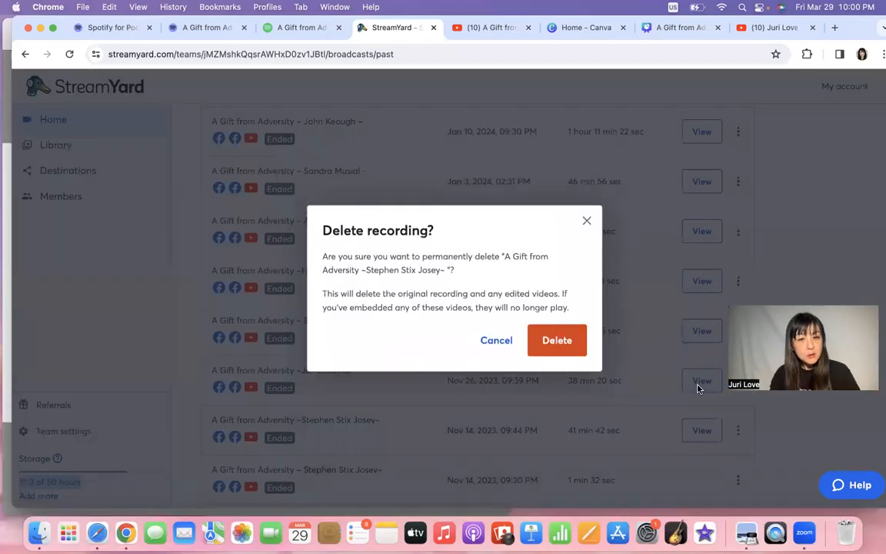
click(570, 349)
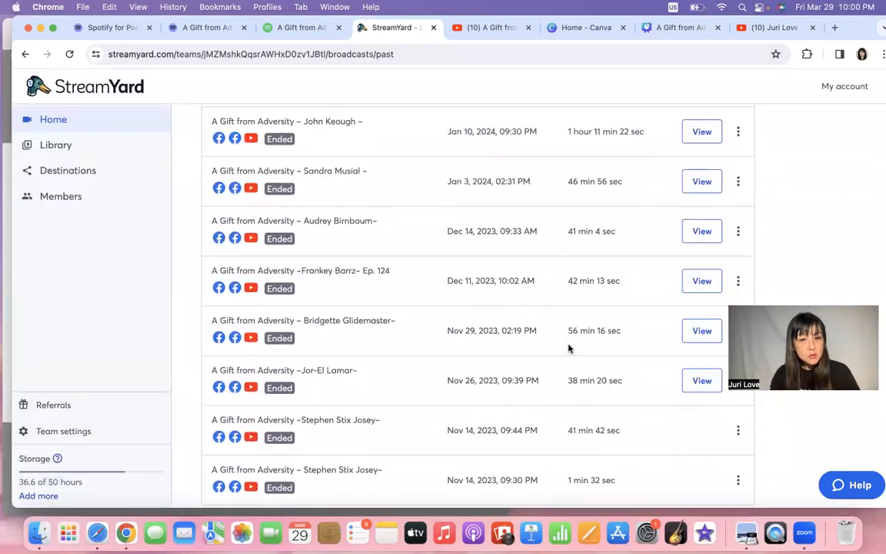
drag(86, 482, 9, 483)
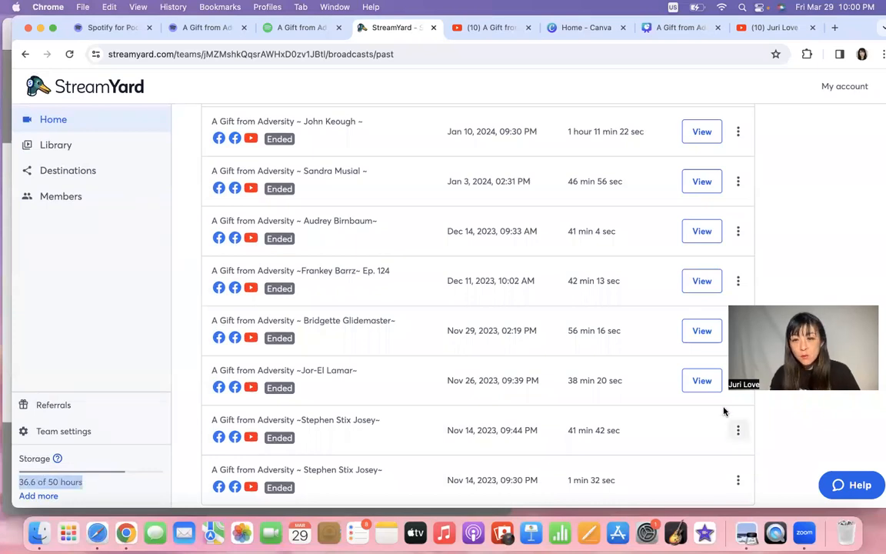
Permanently delete the Nov 26, 2023 broadcast's recording.
scroll(723, 443, up, 2)
click(738, 410)
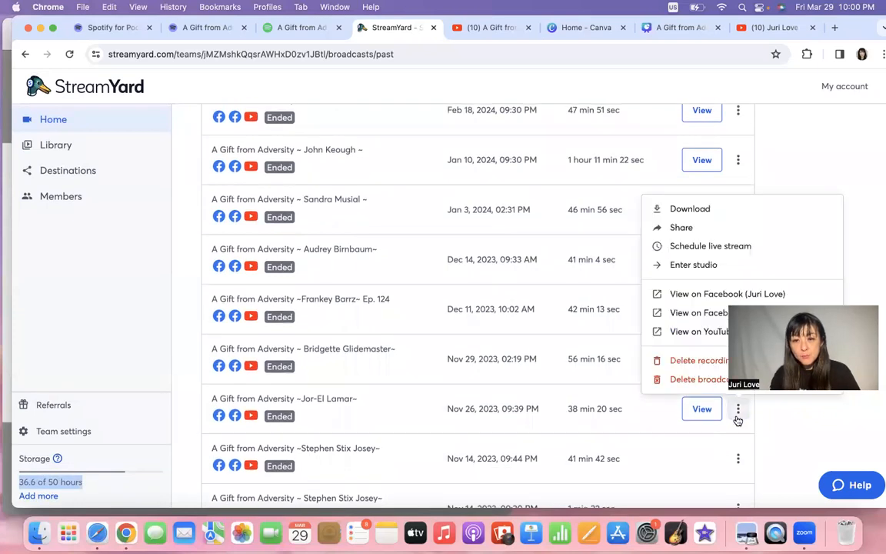
click(691, 362)
click(552, 347)
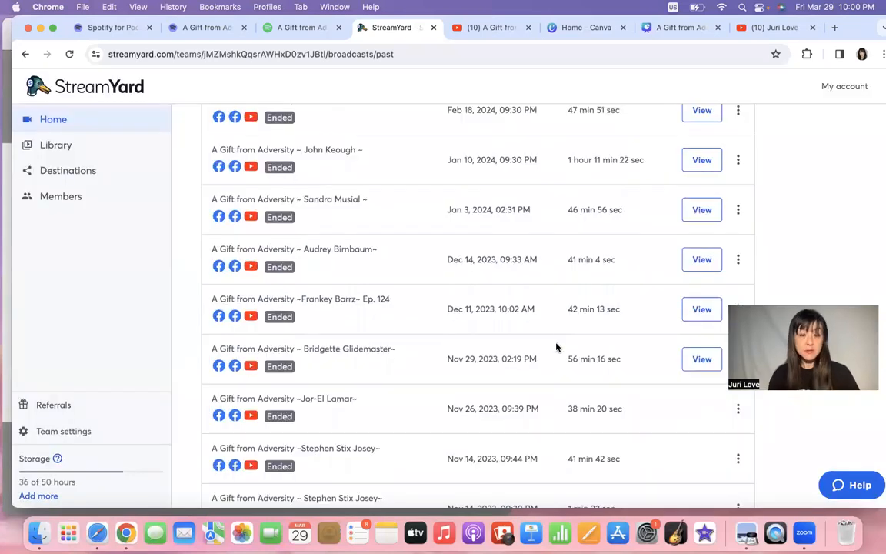
scroll(683, 433, up, 10)
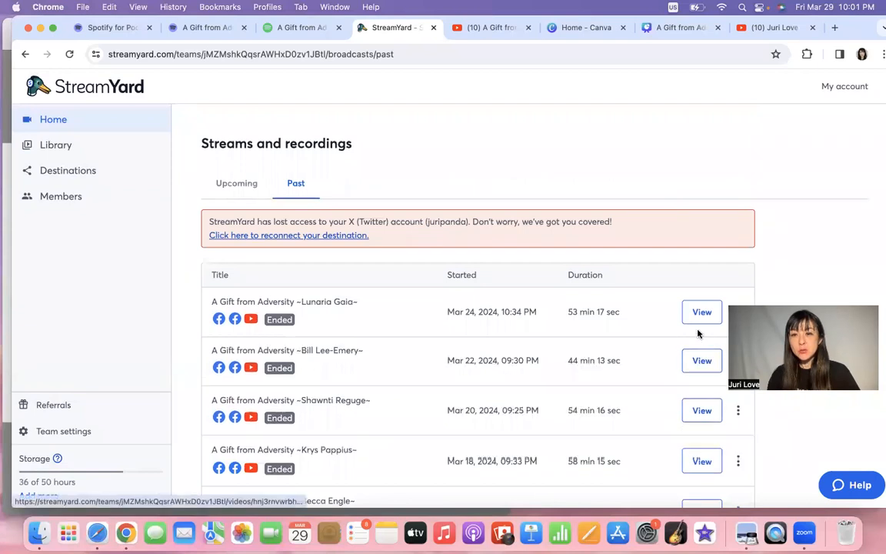
Download the Mar 24, 2024 broadcast's audio-only recording as an MP3, then close the download options.
scroll(697, 333, down, 3)
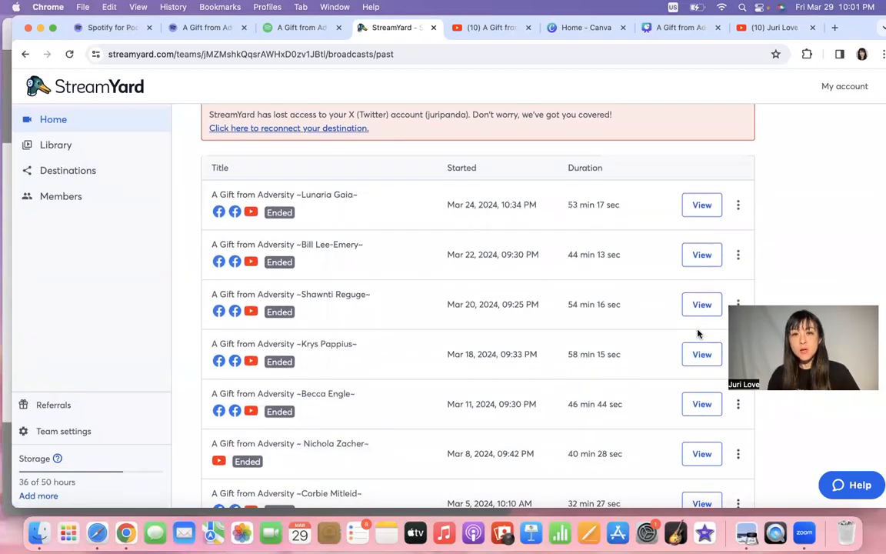
scroll(700, 333, up, 3)
scroll(697, 307, down, 1)
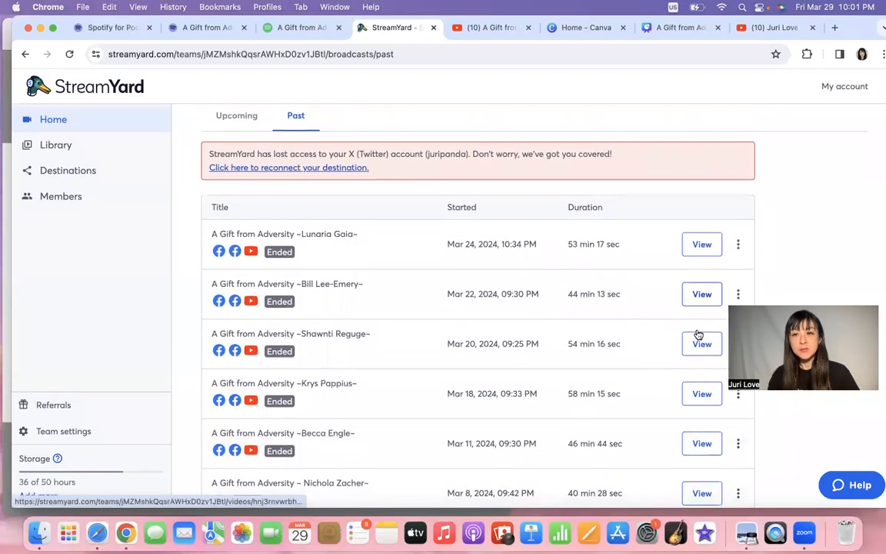
click(739, 244)
scroll(739, 245, down, 1)
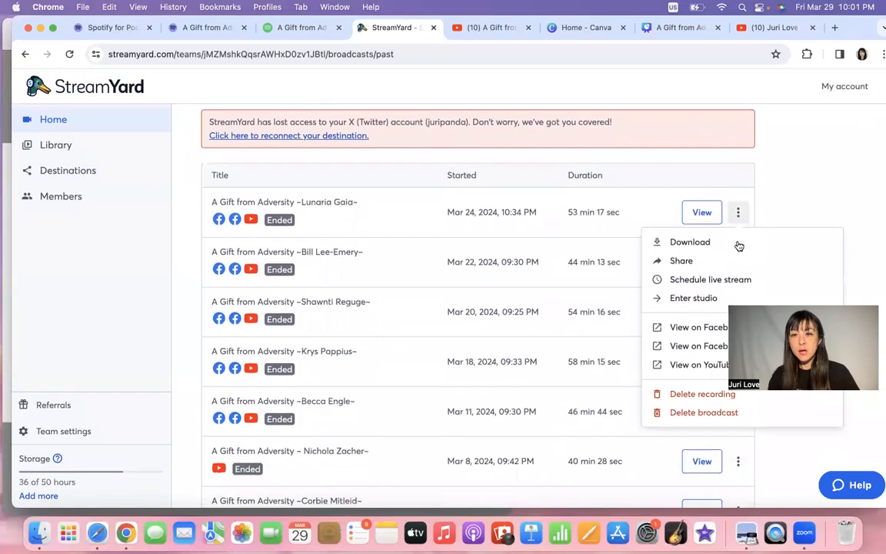
click(741, 233)
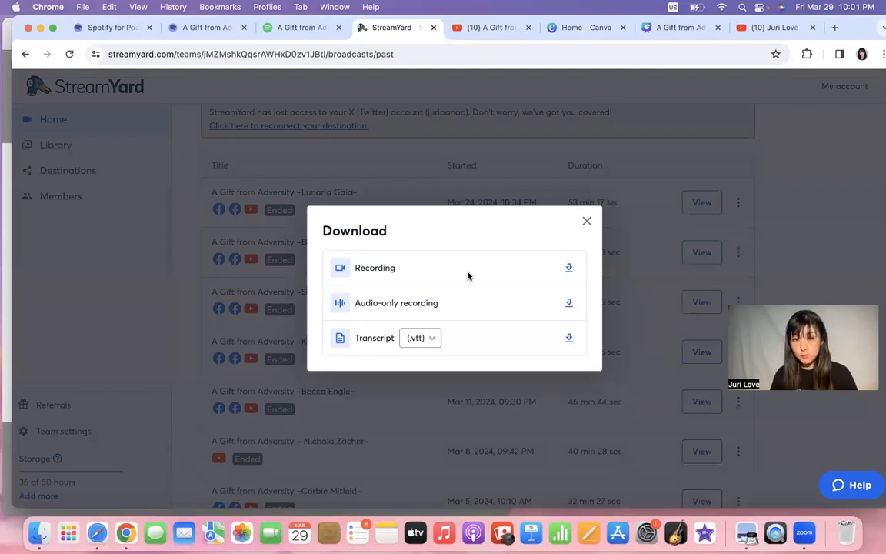
click(570, 304)
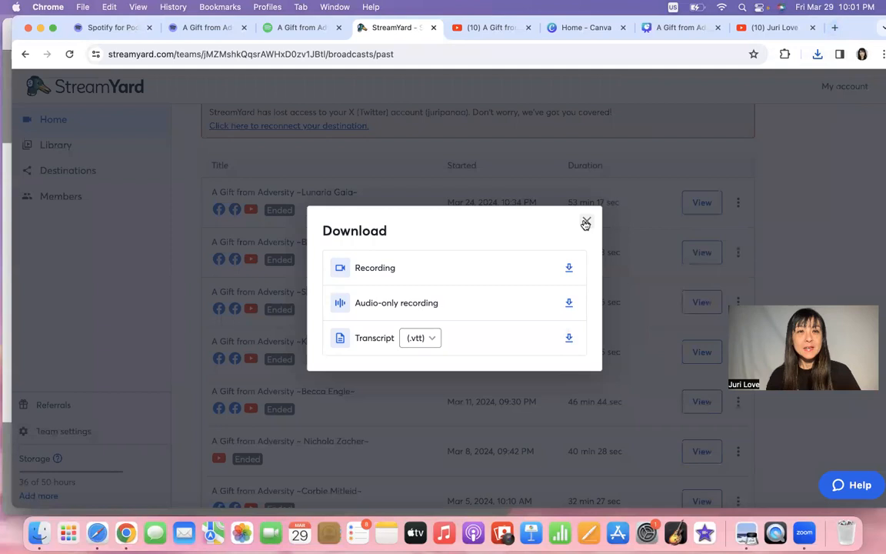
click(585, 224)
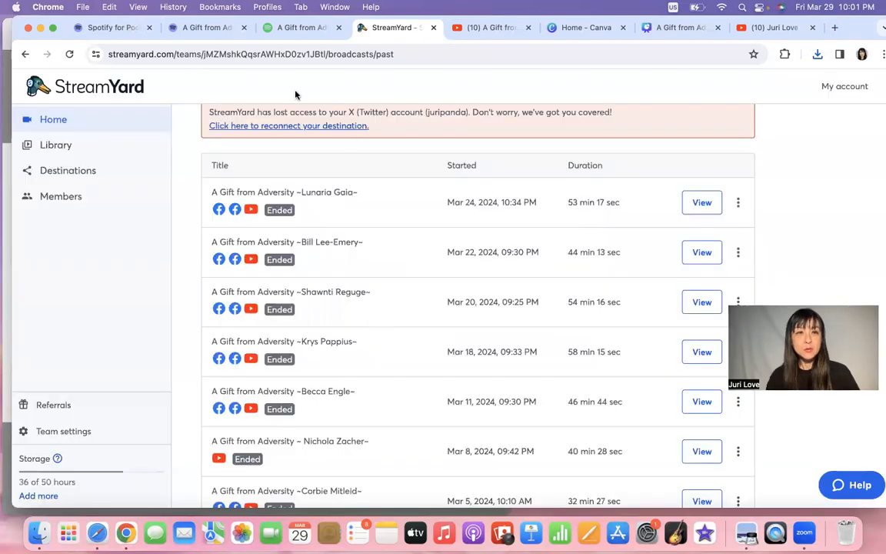
click(188, 29)
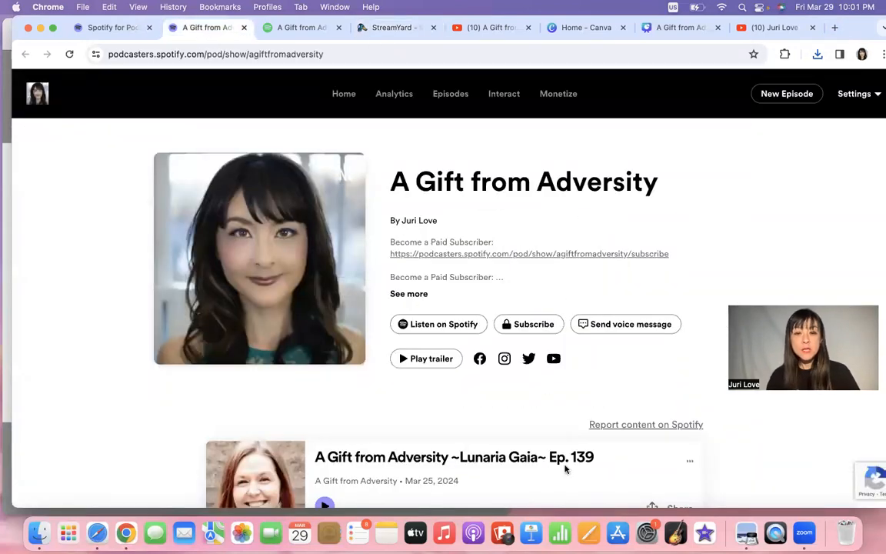
scroll(565, 469, down, 2)
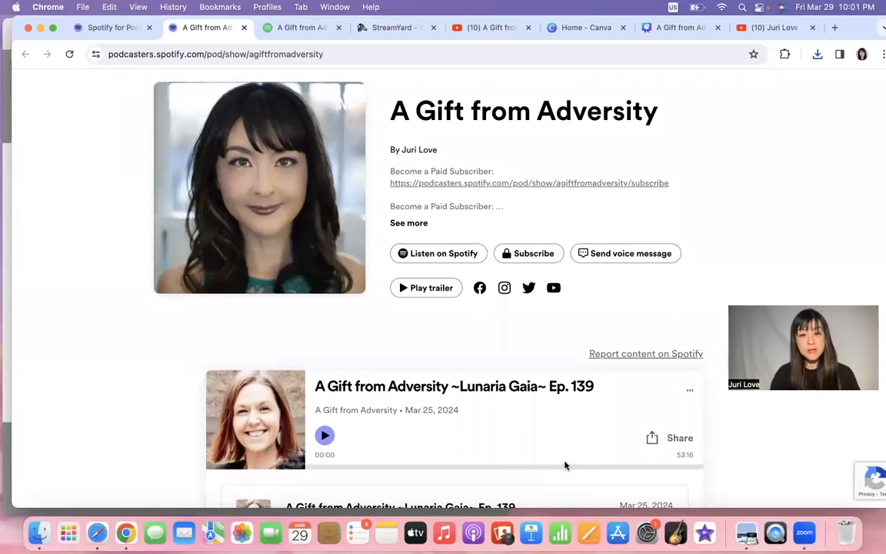
scroll(562, 464, down, 1)
scroll(563, 464, up, 2)
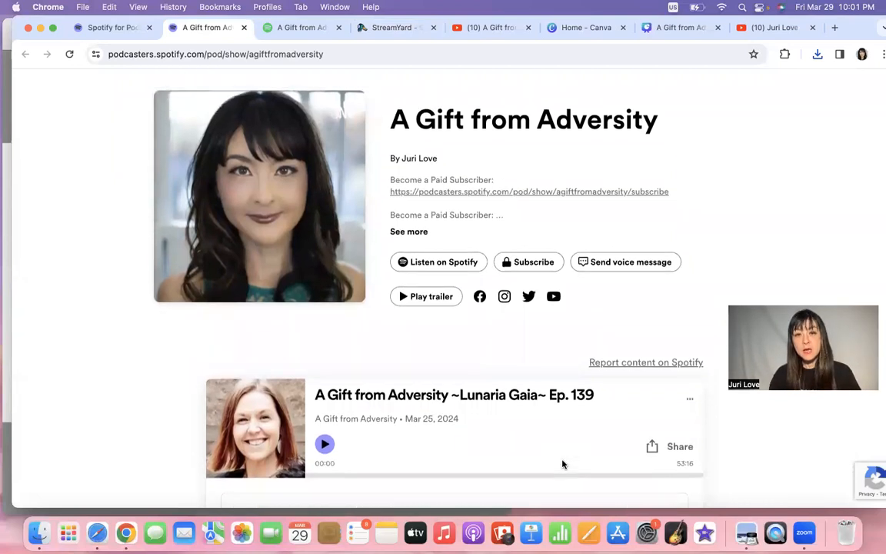
scroll(564, 464, down, 5)
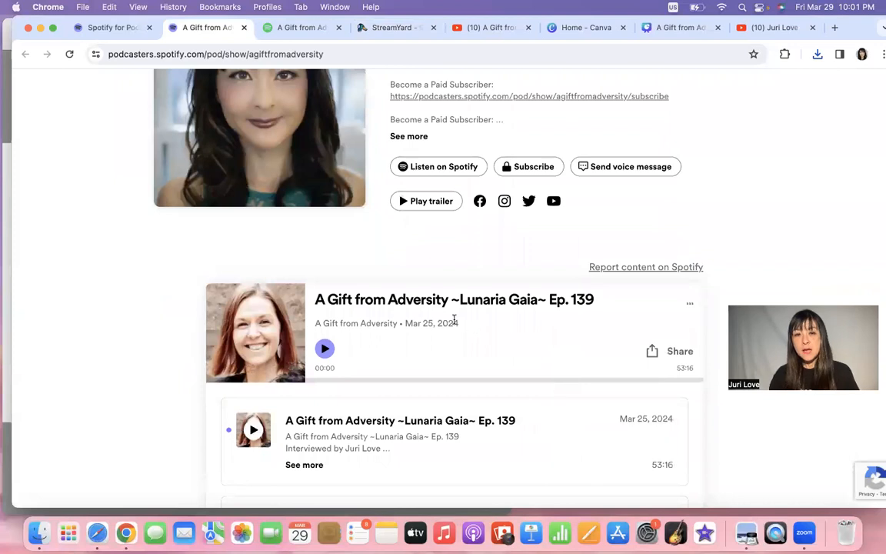
scroll(527, 425, down, 1)
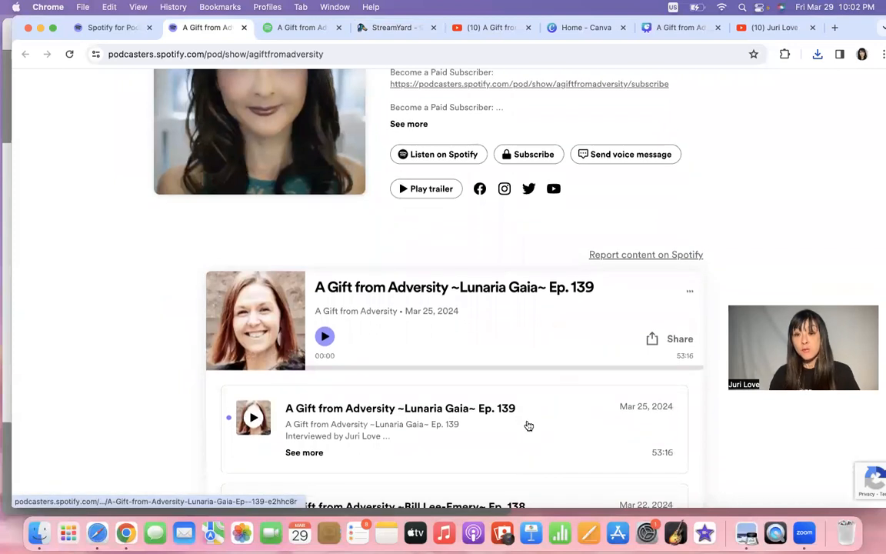
scroll(529, 425, down, 2)
scroll(528, 425, up, 5)
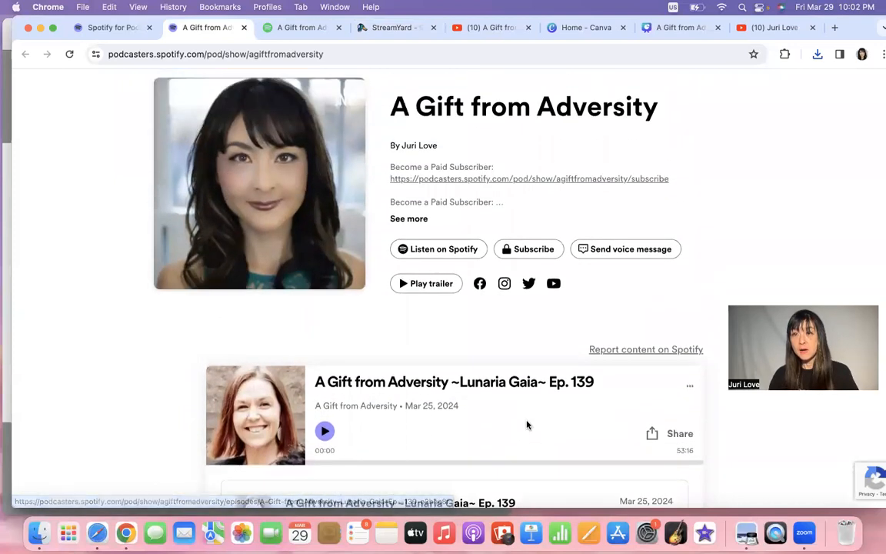
scroll(544, 420, up, 3)
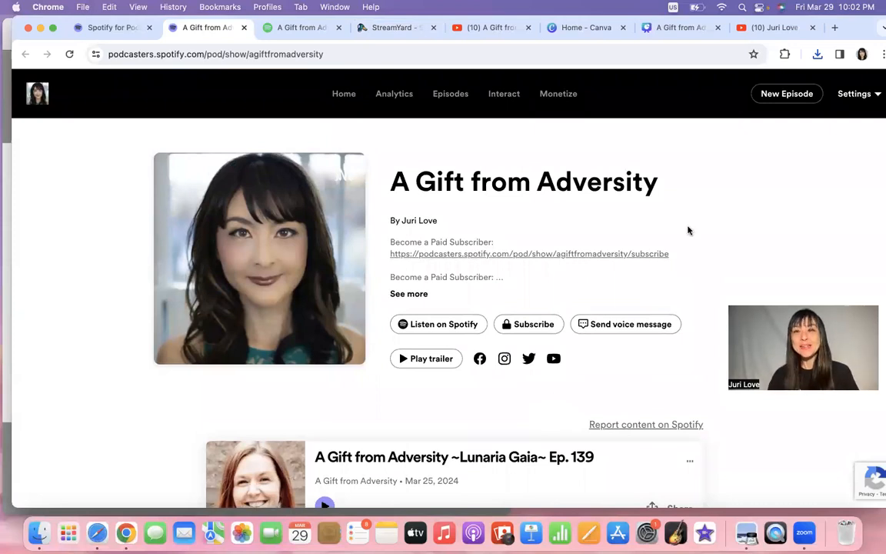
Create a new episode and upload the episode 139 MP3 from Desktop > Podcast.
click(785, 94)
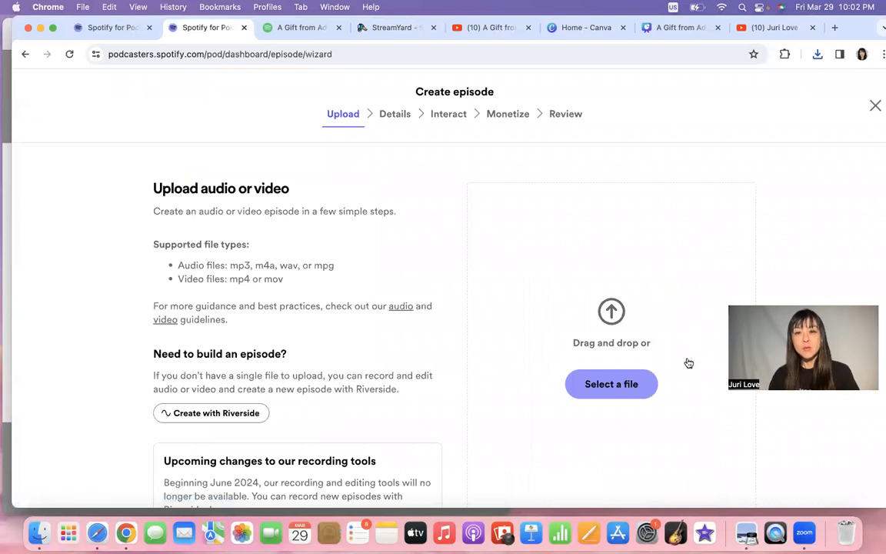
click(593, 395)
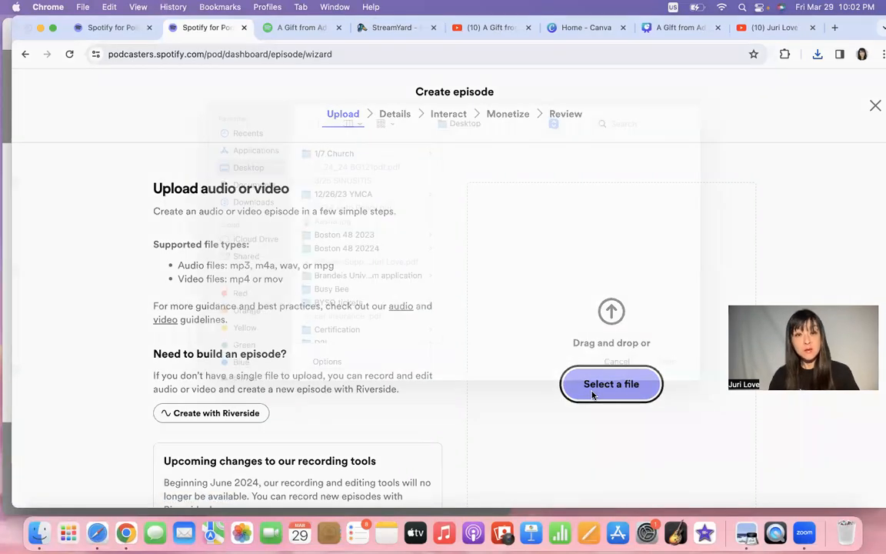
scroll(419, 311, down, 5)
scroll(418, 311, down, 15)
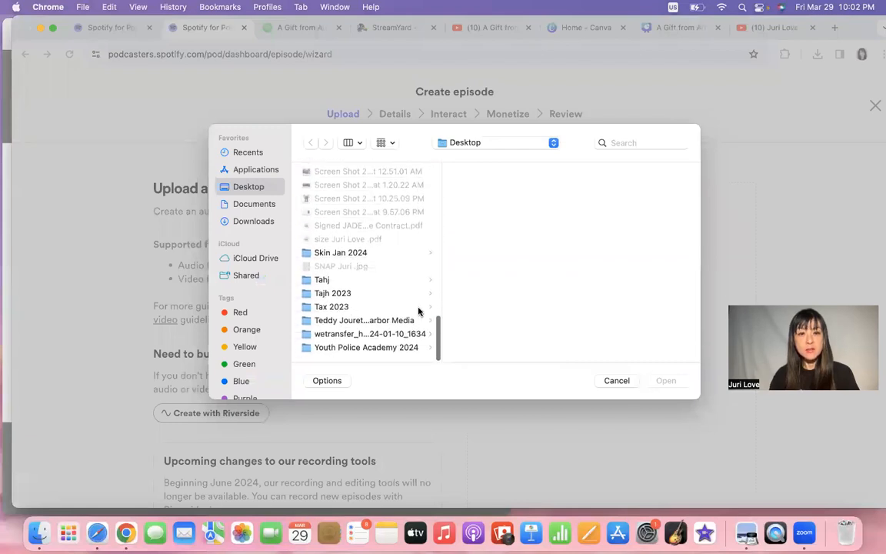
scroll(419, 311, up, 10)
scroll(418, 311, up, 8)
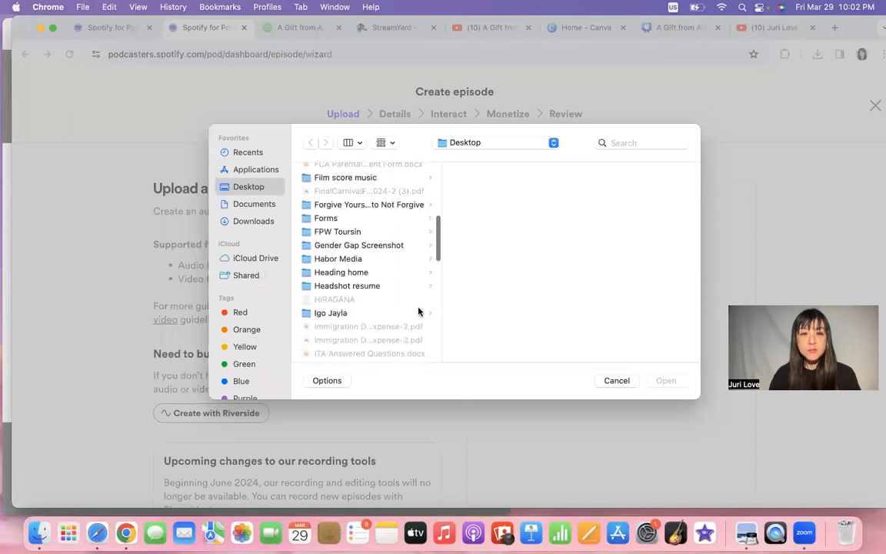
scroll(419, 311, down, 6)
scroll(418, 311, down, 5)
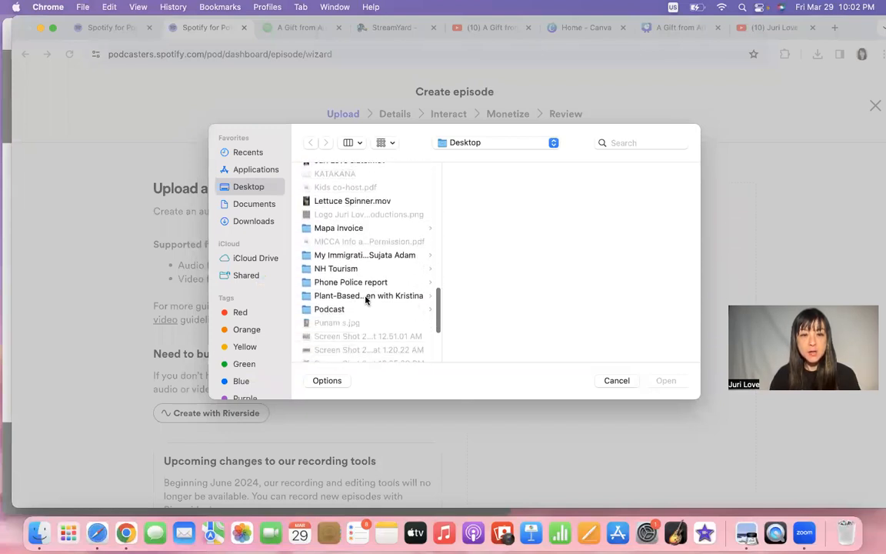
click(362, 308)
scroll(526, 265, down, 10)
scroll(527, 265, up, 2)
click(513, 214)
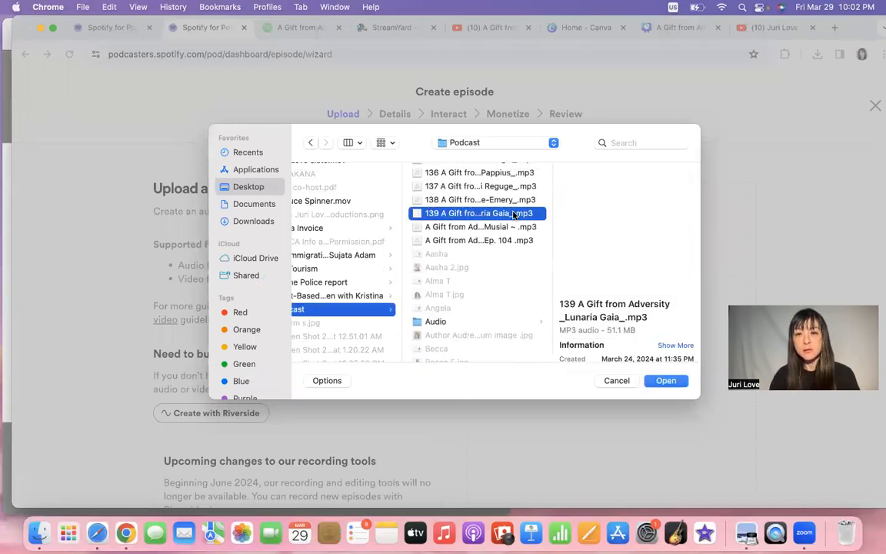
double_click(514, 214)
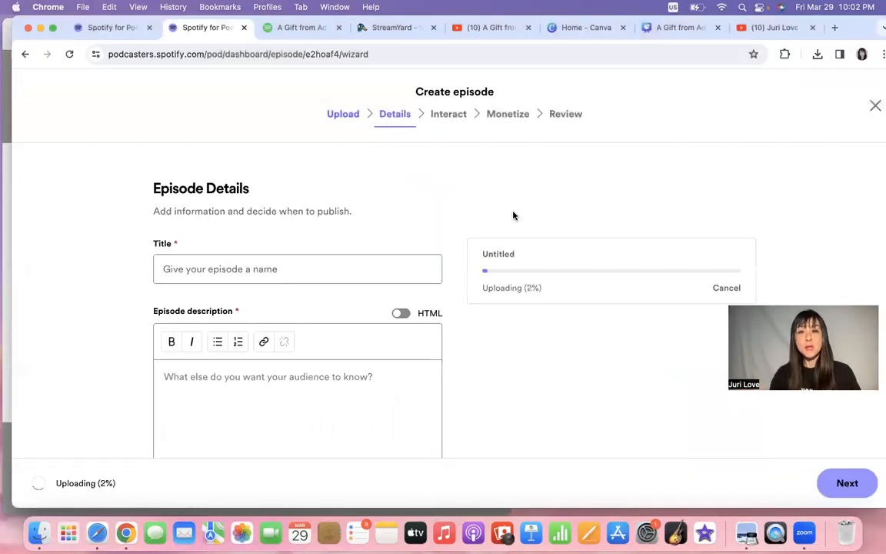
Title the episode 'A Gift from Adversity' followed by the guest's name.
click(290, 269)
text(A G)
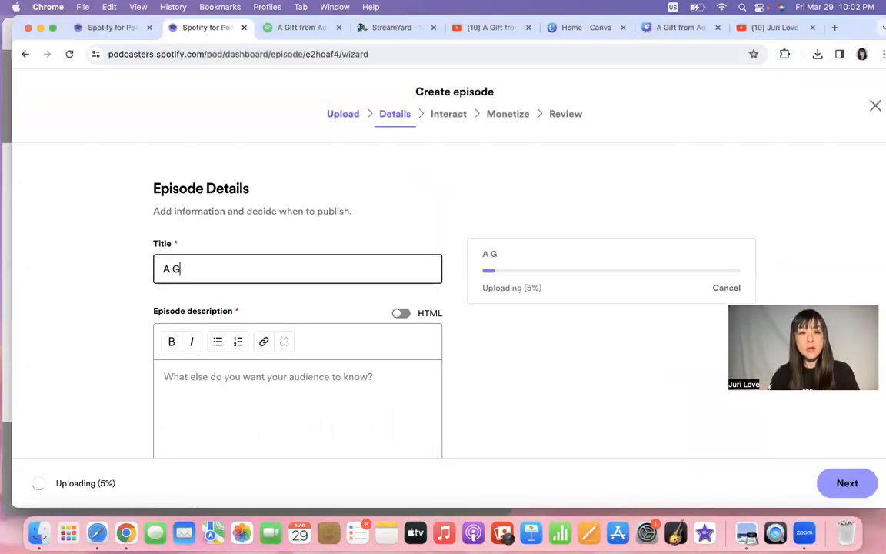
text(ift from)
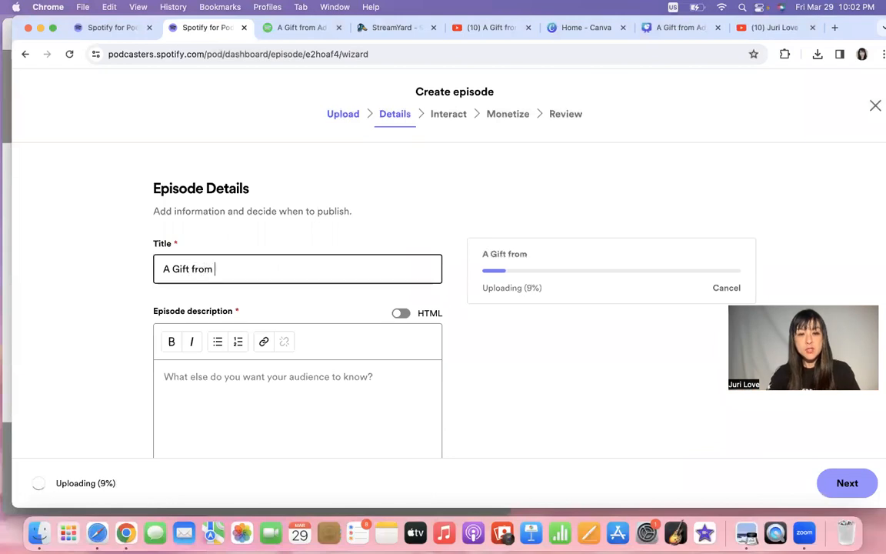
text( Adveristy)
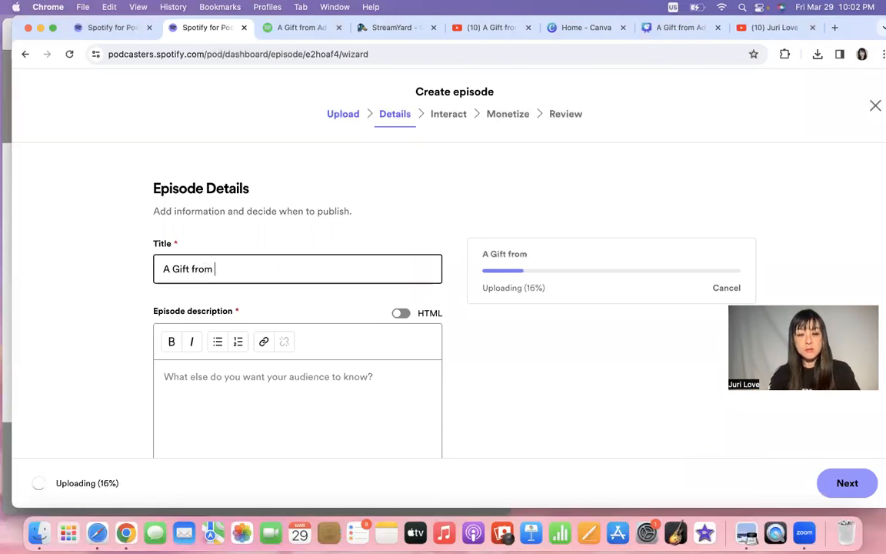
key(BackSpace)
key(BackSpace)
key(BackSpace)
key(BackSpace)
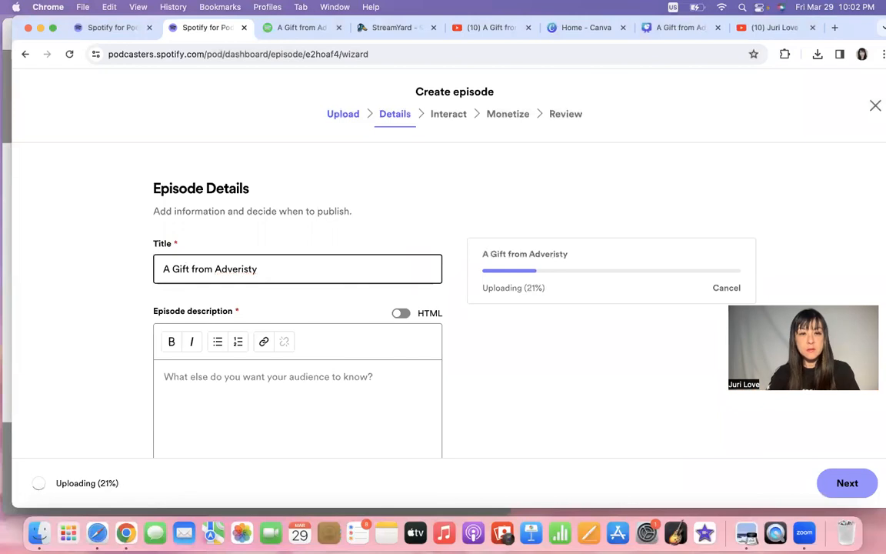
key(BackSpace)
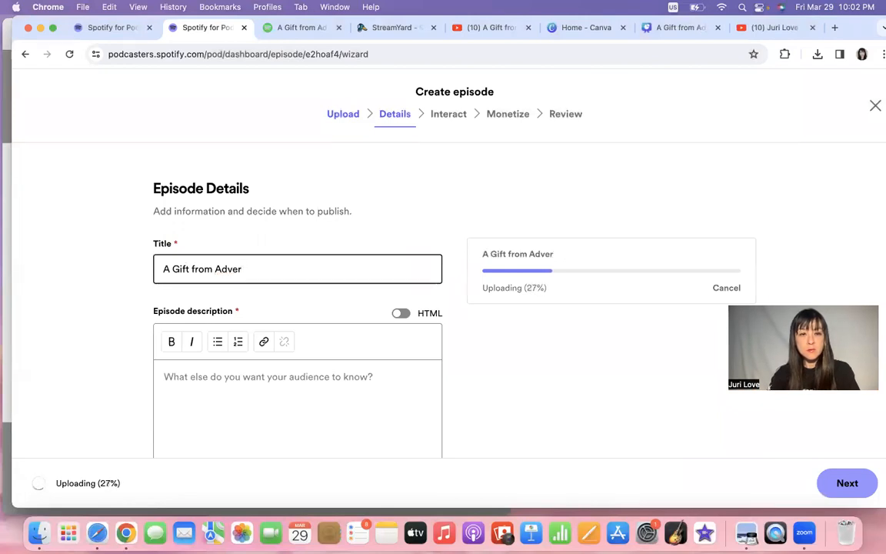
text(sity )
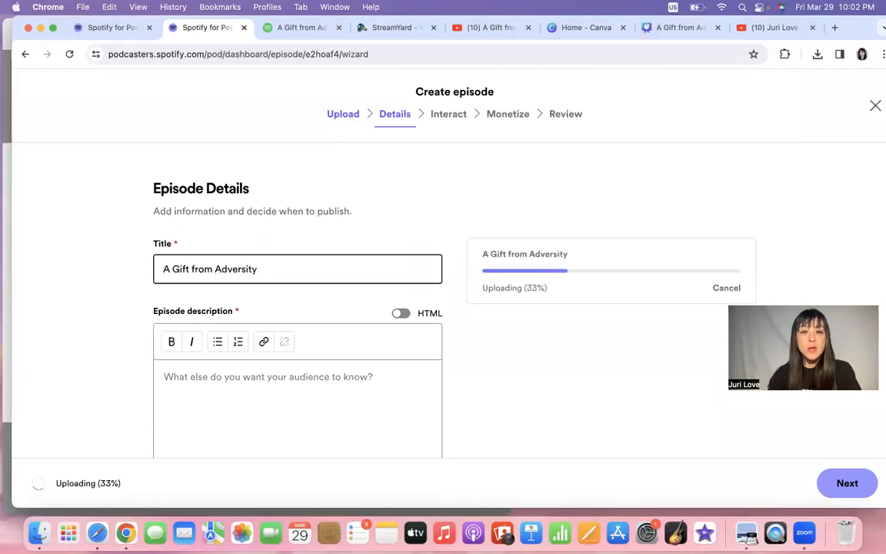
text(oe)
key(BackSpace)
key(BackSpace)
key(BackSpace)
text(ove)
Set the episode to publish now, marked not explicit with no promotional content.
click(279, 388)
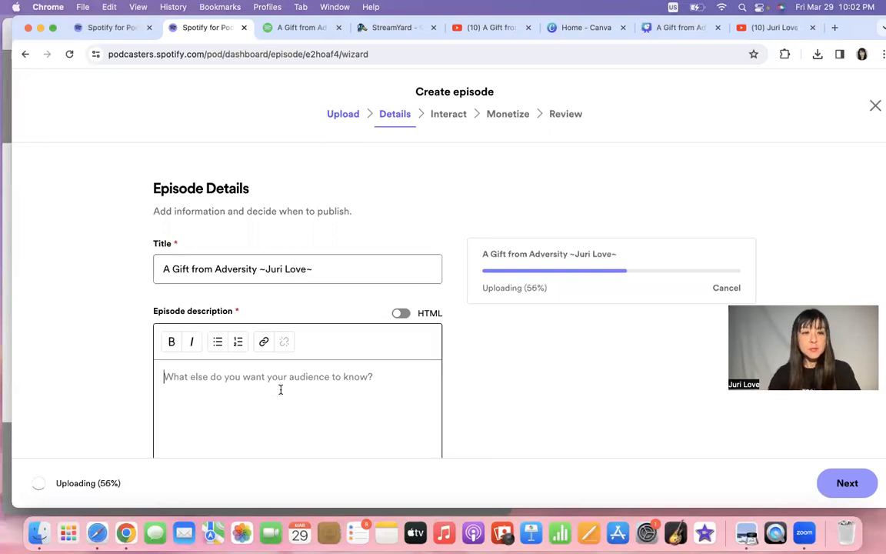
scroll(280, 390, down, 2)
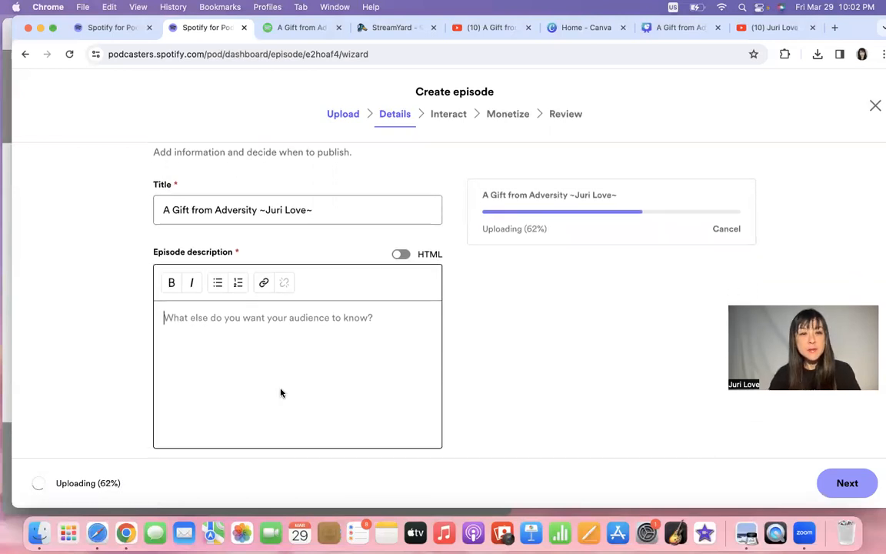
scroll(280, 392, down, 10)
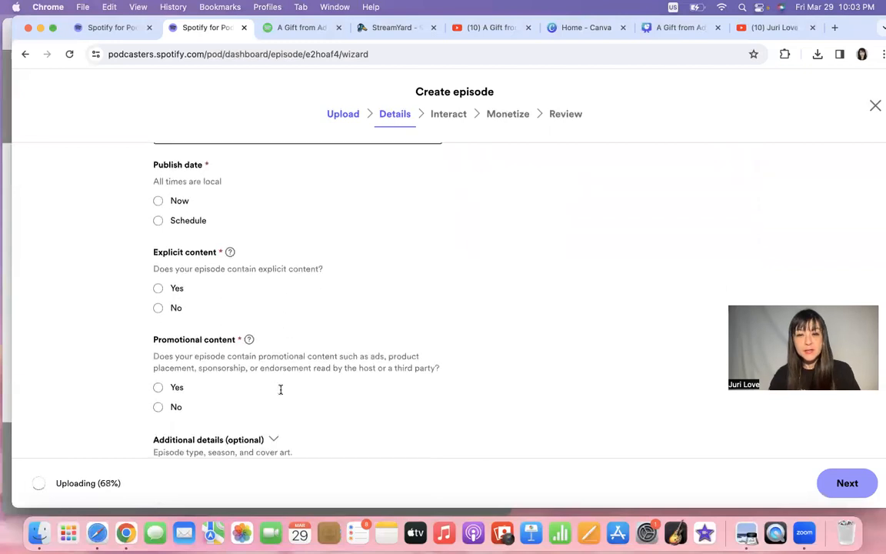
scroll(210, 319, up, 2)
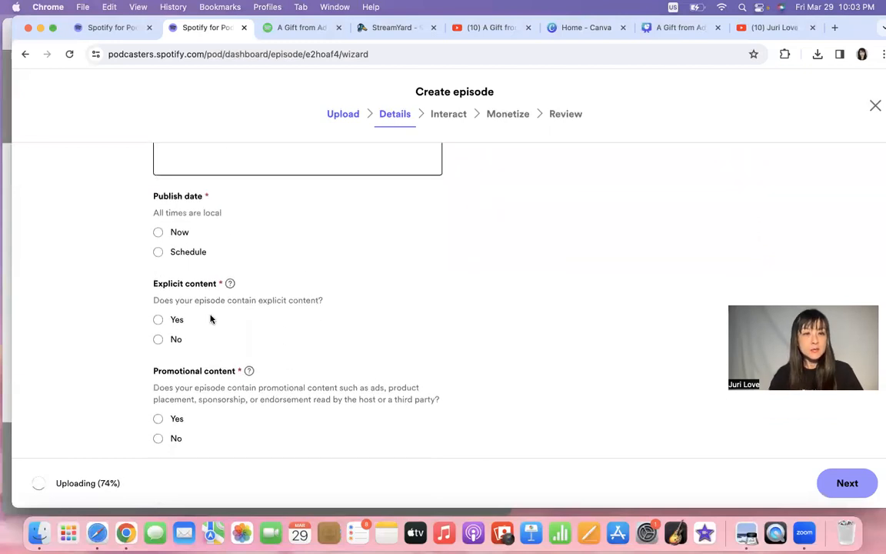
click(157, 232)
click(158, 339)
scroll(282, 450, down, 2)
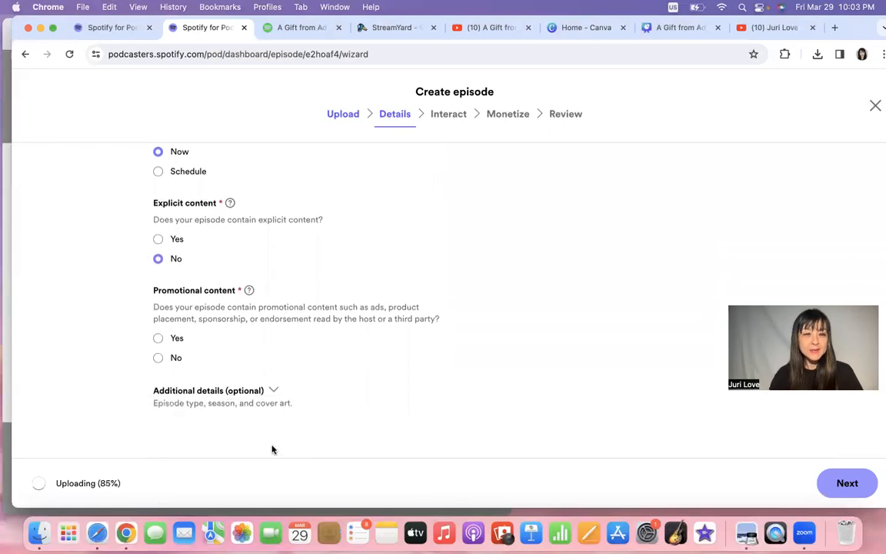
click(158, 358)
Replace the episode cover art with the headshot photo from the Podcast folder.
click(274, 392)
scroll(336, 385, down, 6)
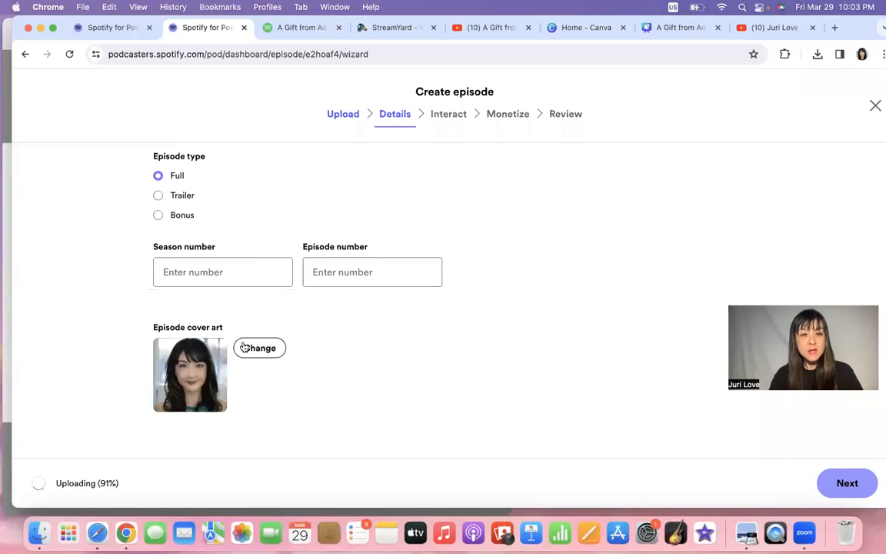
click(260, 348)
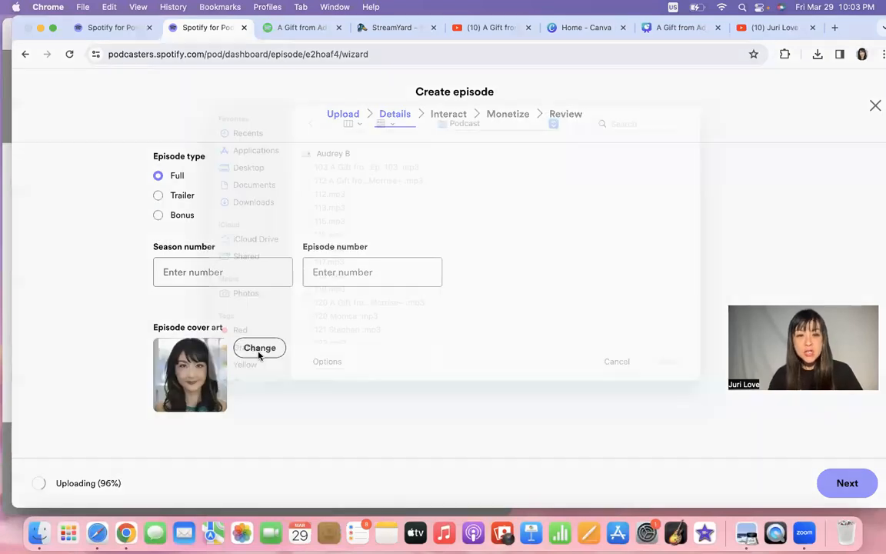
scroll(391, 326, down, 15)
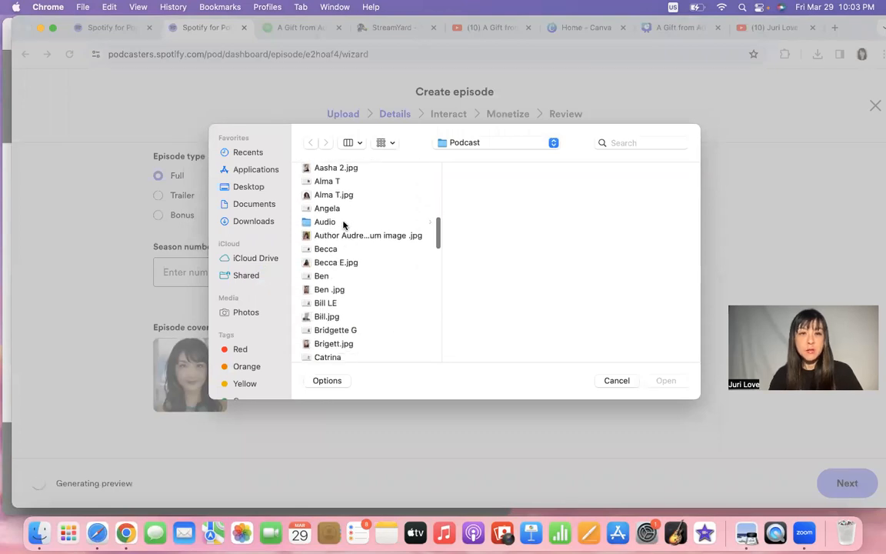
click(337, 174)
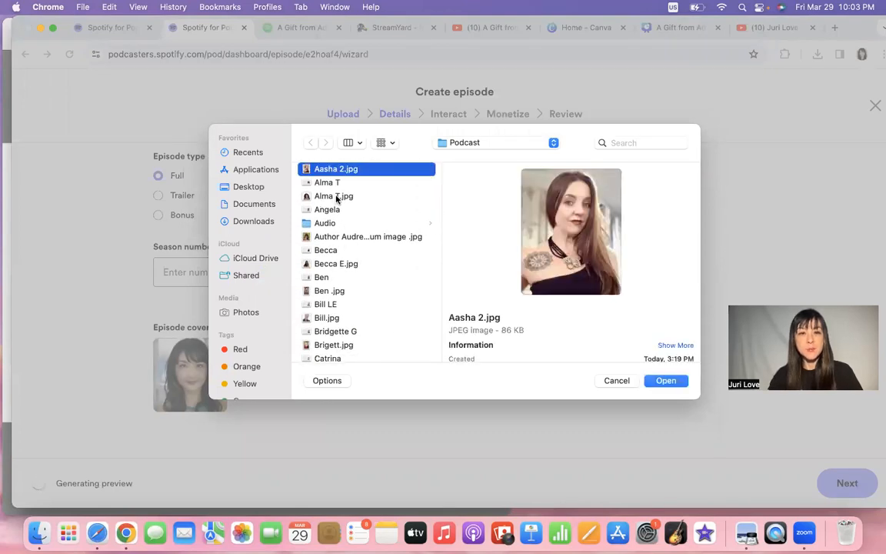
click(336, 239)
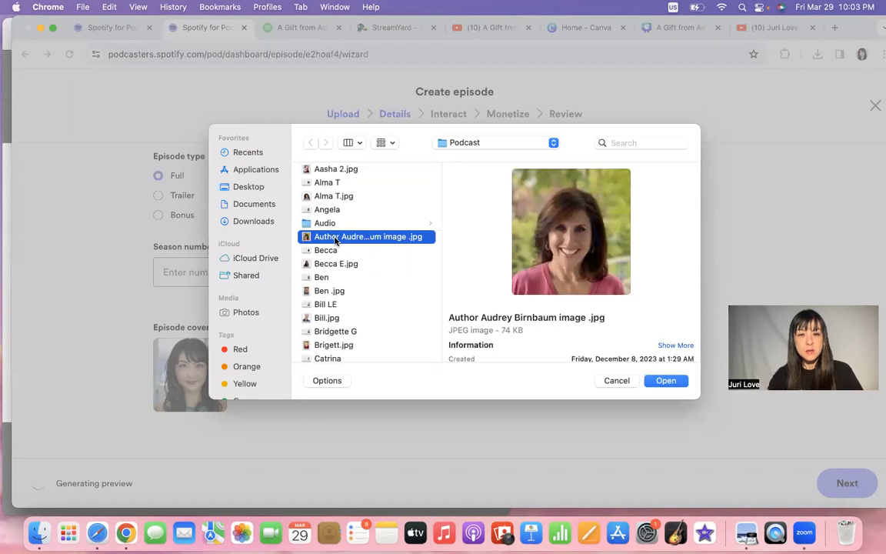
double_click(335, 238)
click(496, 459)
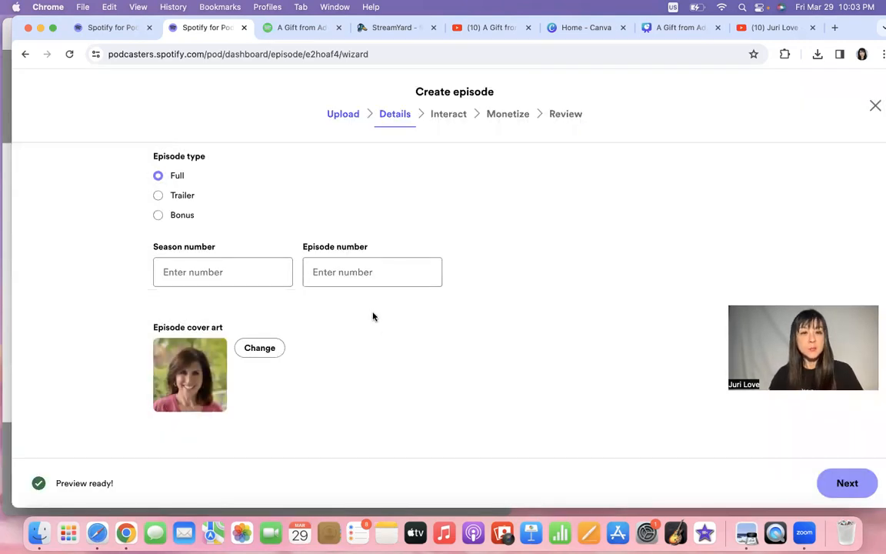
click(351, 275)
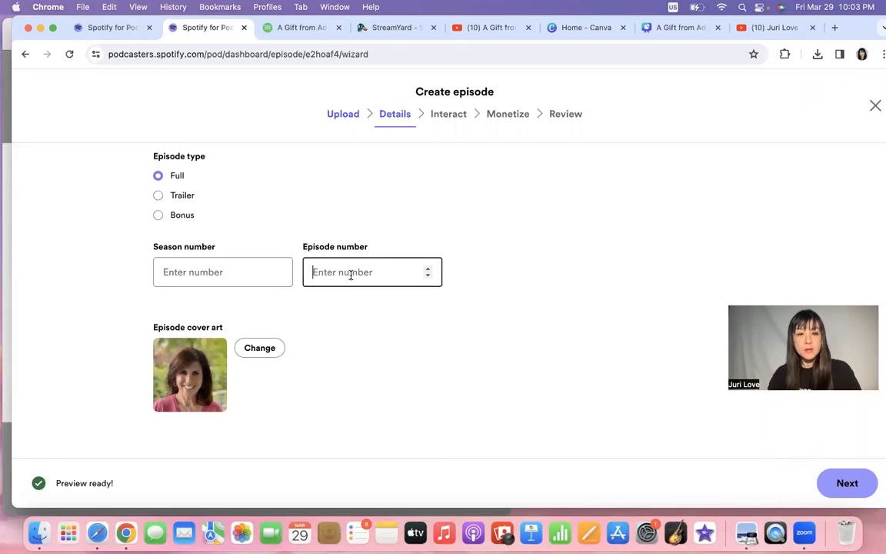
Enter episode number 123, then pass Interact and Monetize without ad breaks to Review.
text(123)
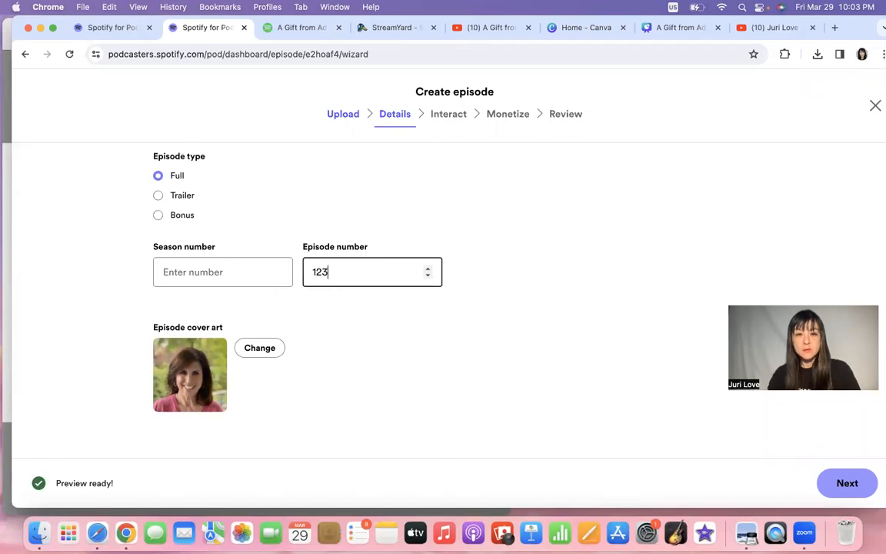
click(862, 488)
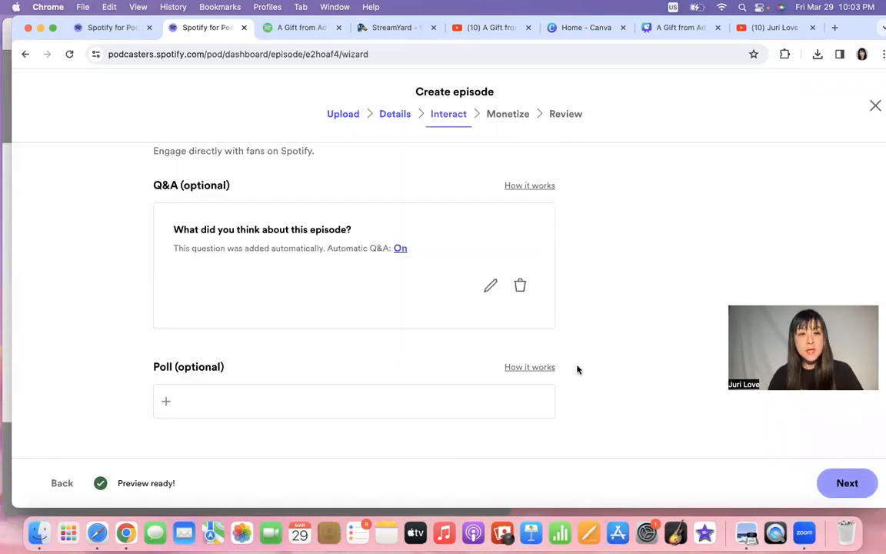
click(855, 486)
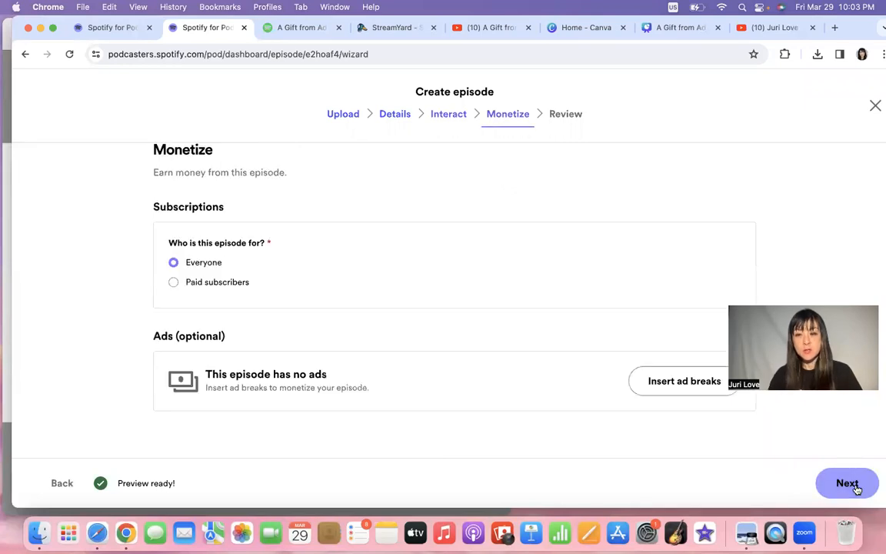
click(675, 383)
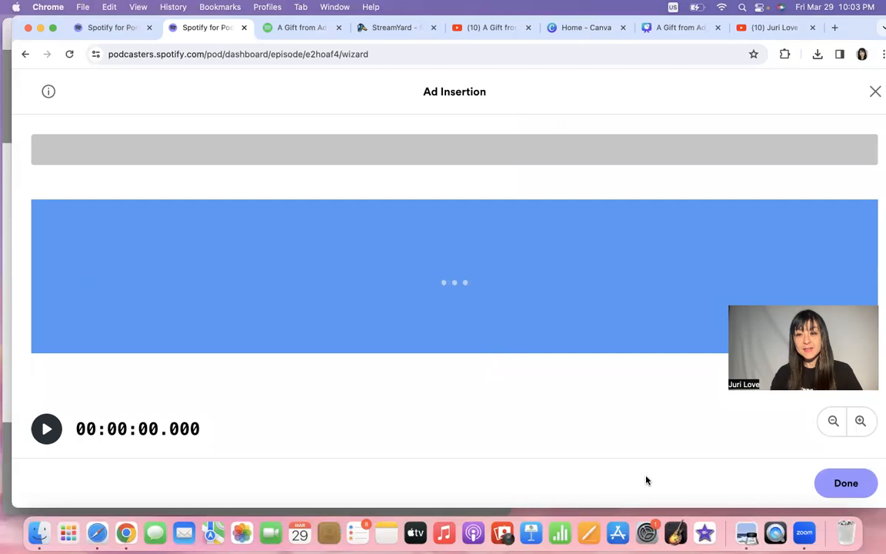
click(852, 492)
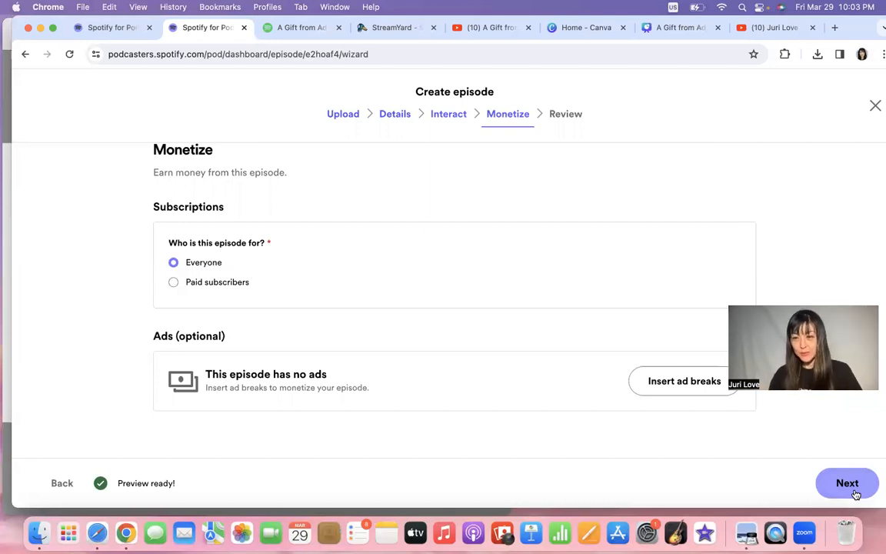
click(854, 493)
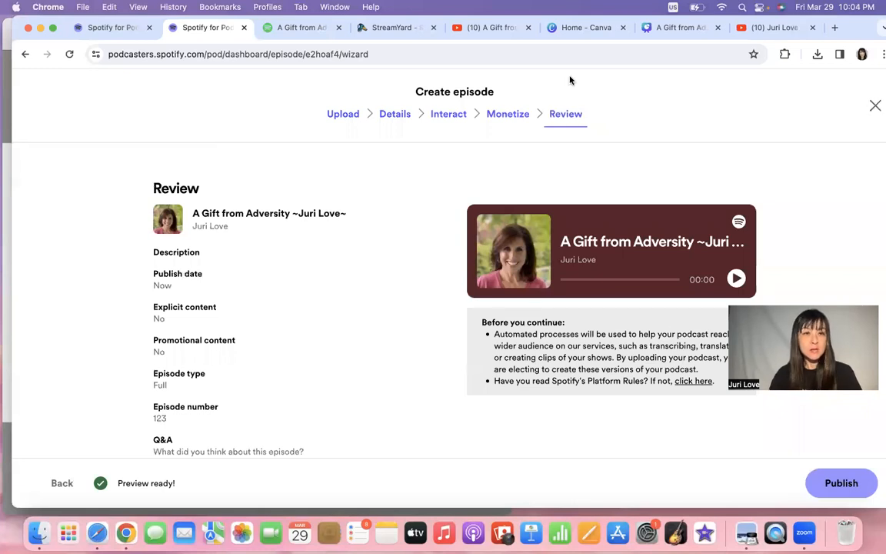
From the podcast dashboard, open the show's public profile page and then its Spotify listing.
click(98, 28)
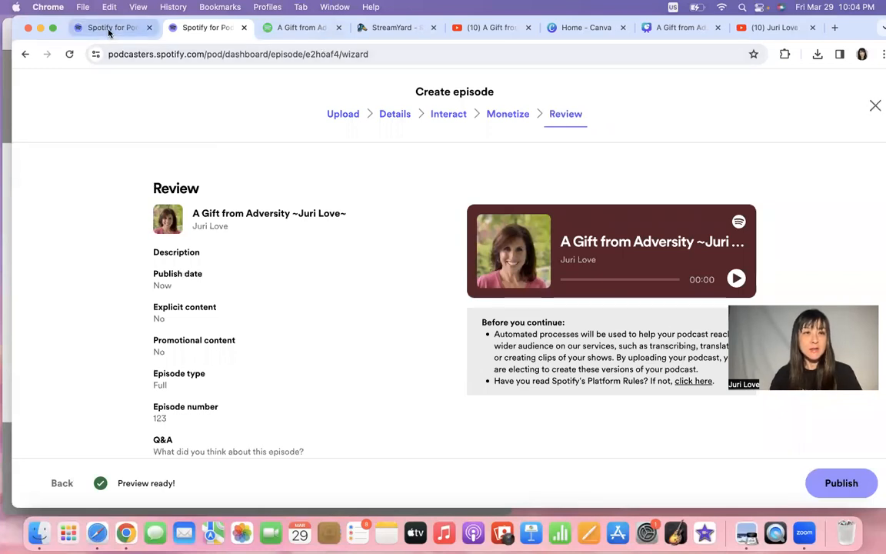
scroll(614, 300, down, 2)
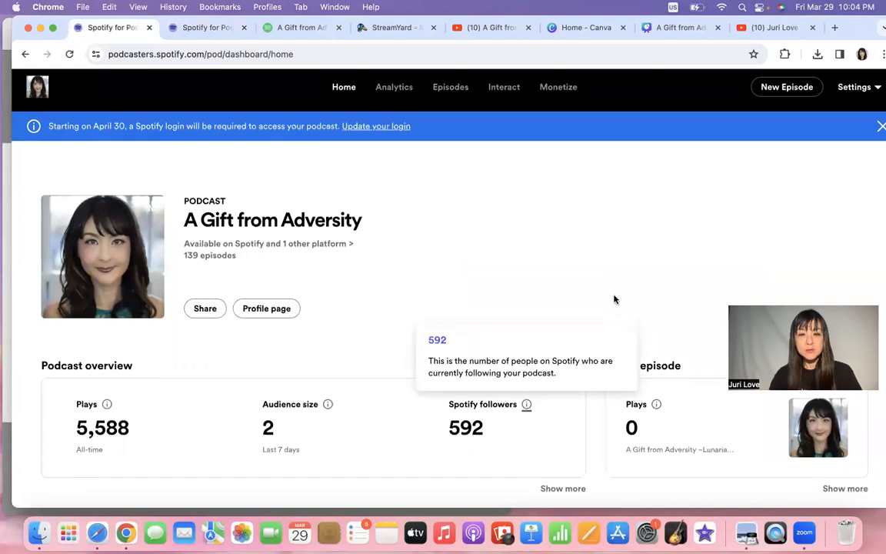
scroll(426, 375, down, 1)
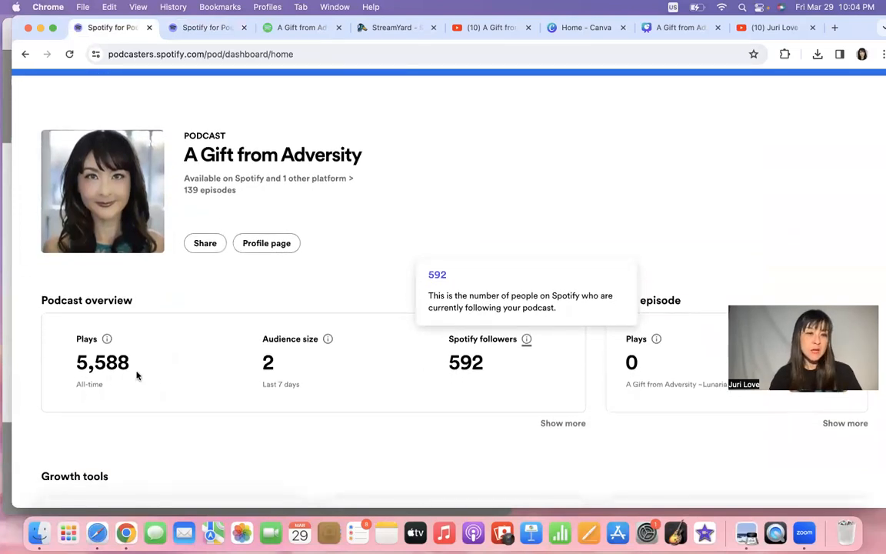
scroll(462, 426, down, 1)
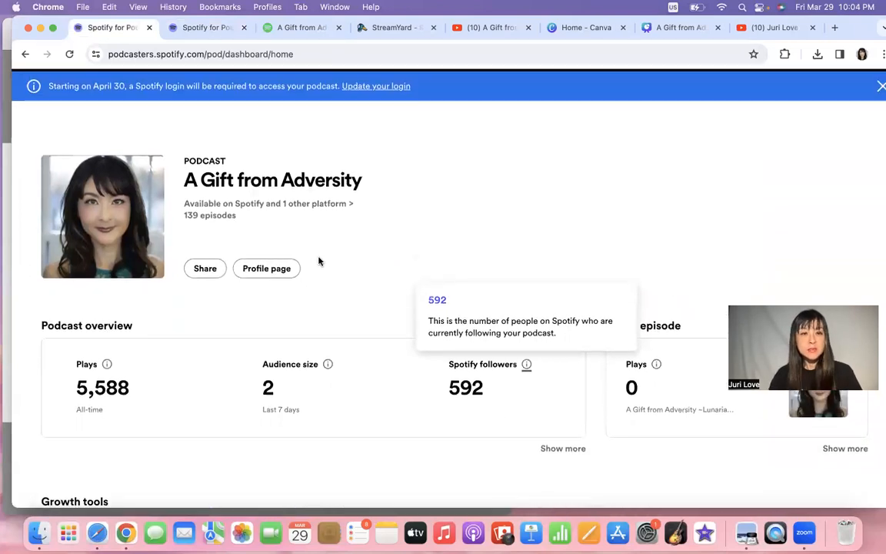
click(286, 273)
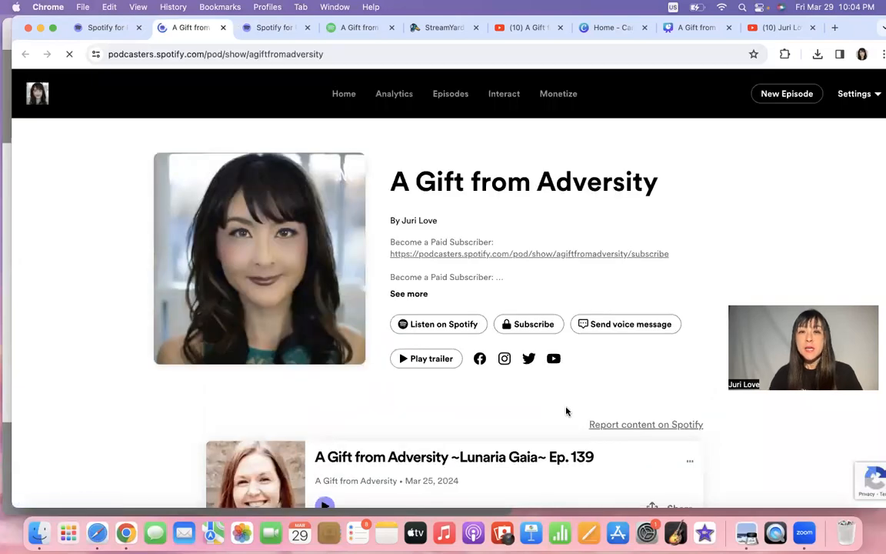
click(457, 327)
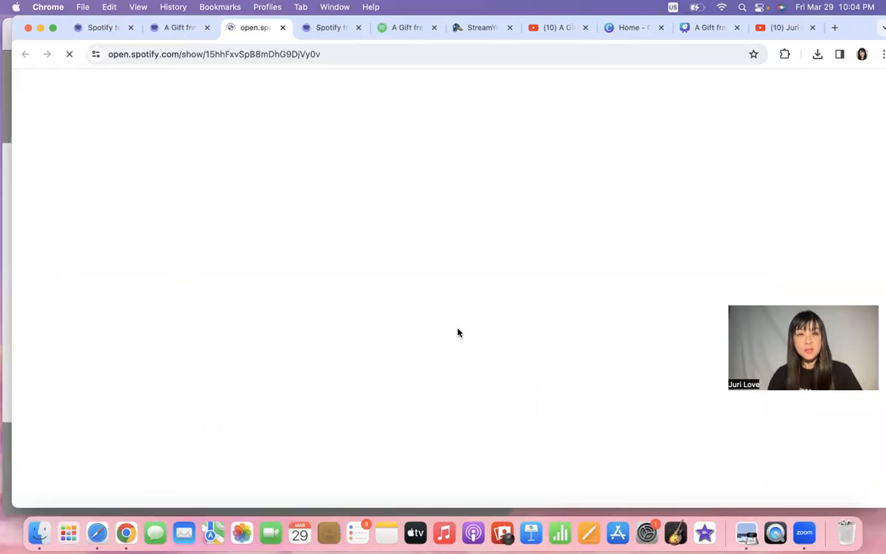
Start playing Ep. 136 of the podcast on Spotify.
scroll(457, 332, down, 5)
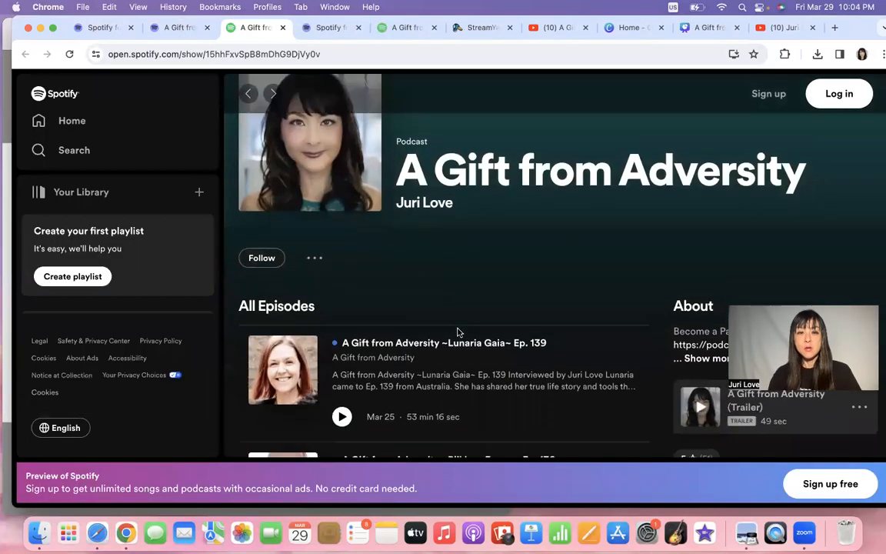
scroll(458, 332, down, 4)
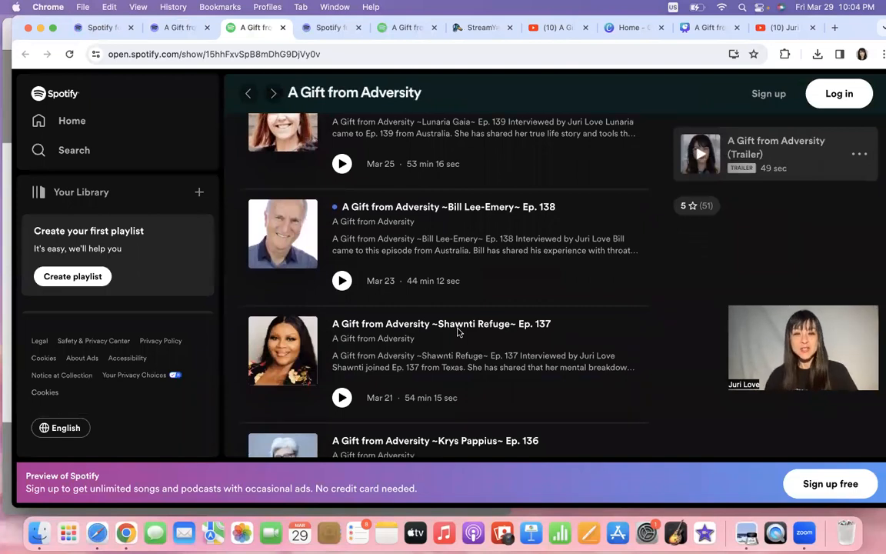
scroll(457, 332, down, 5)
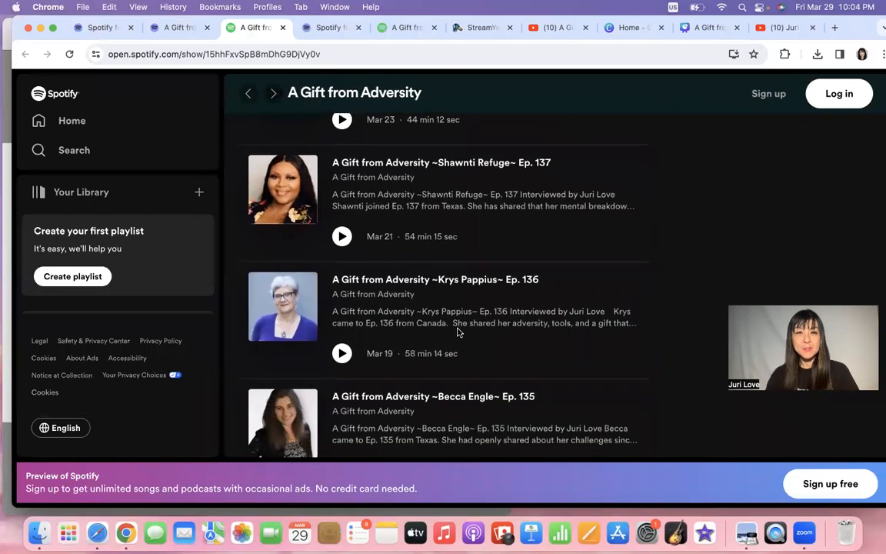
scroll(460, 332, down, 1)
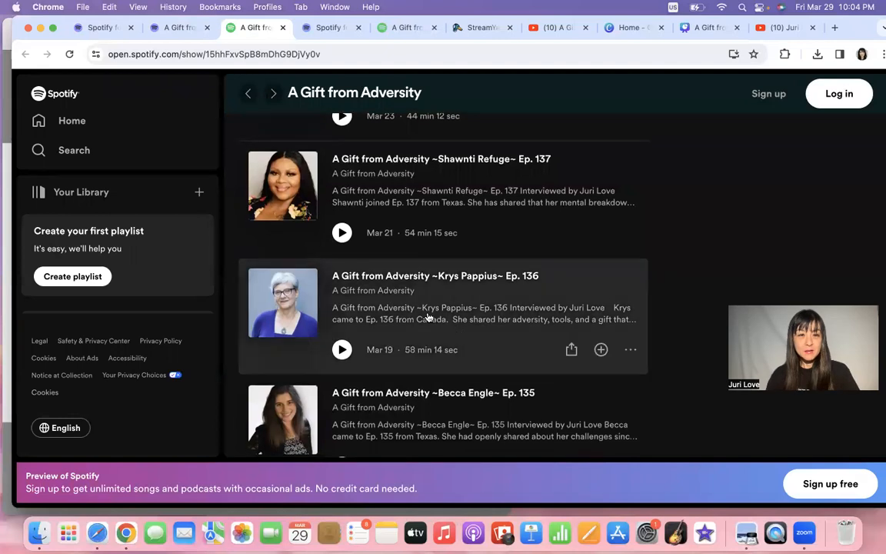
double_click(340, 234)
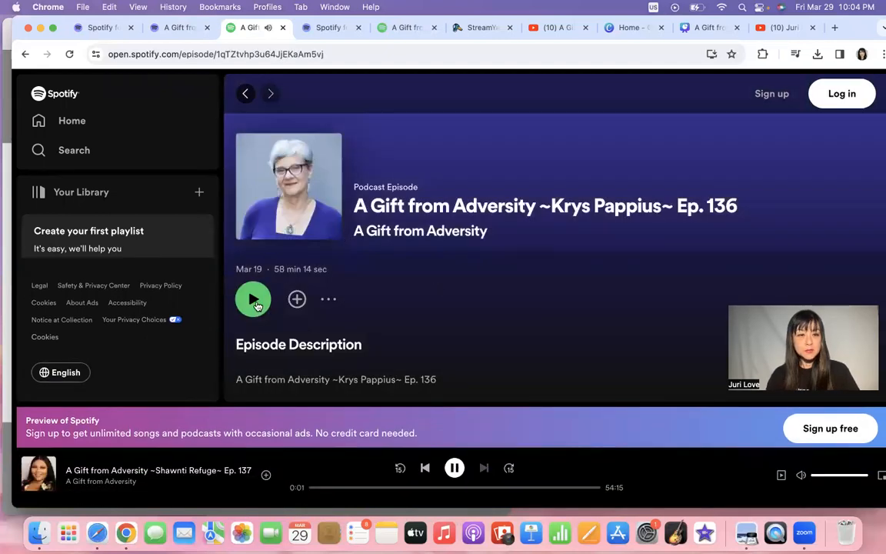
click(255, 302)
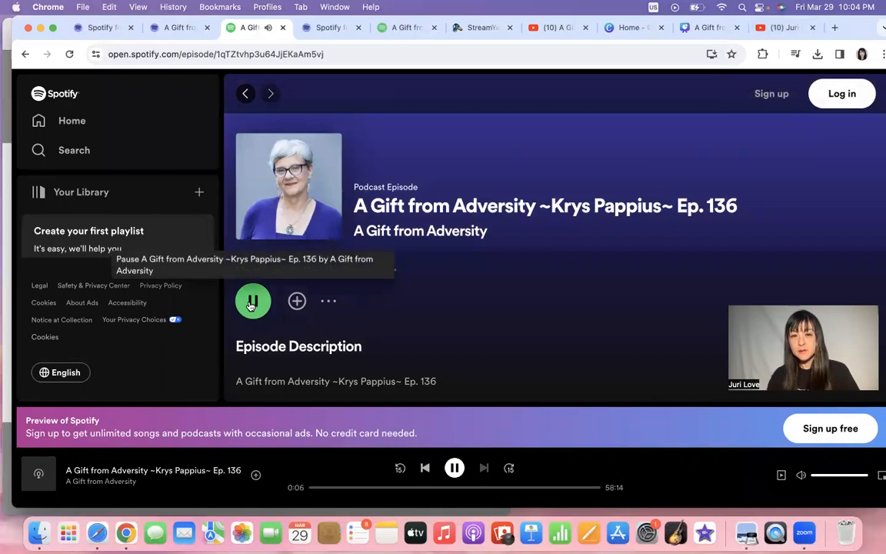
Skip Ep. 136 ahead to about 26 minutes, pause it, and go to YouTube's live streams.
click(361, 489)
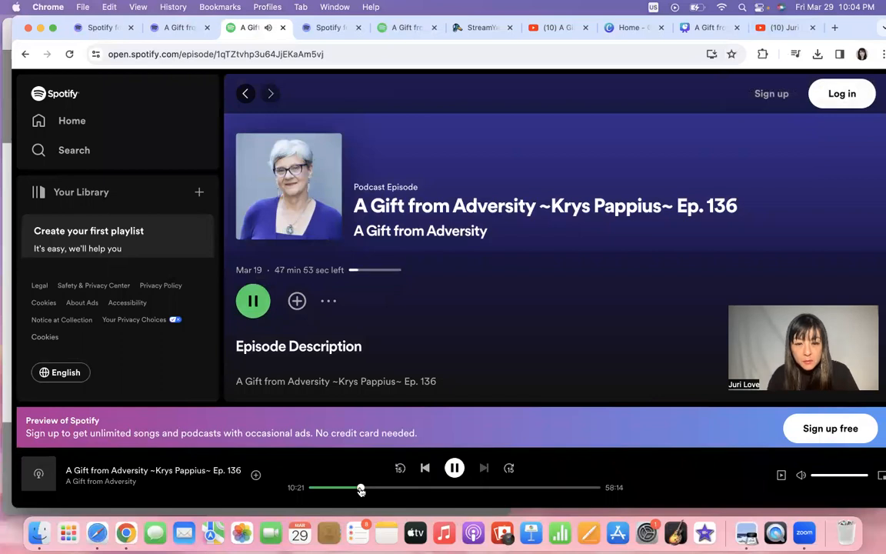
click(406, 488)
click(438, 488)
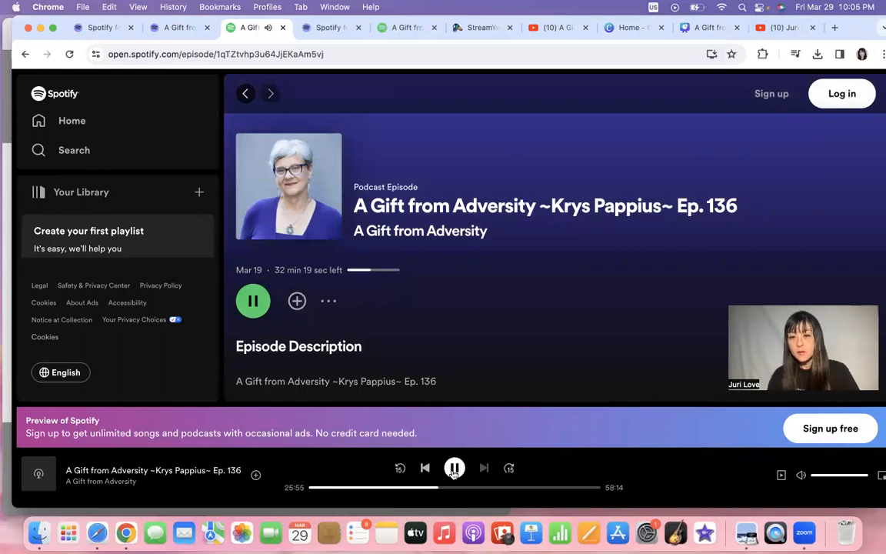
click(454, 469)
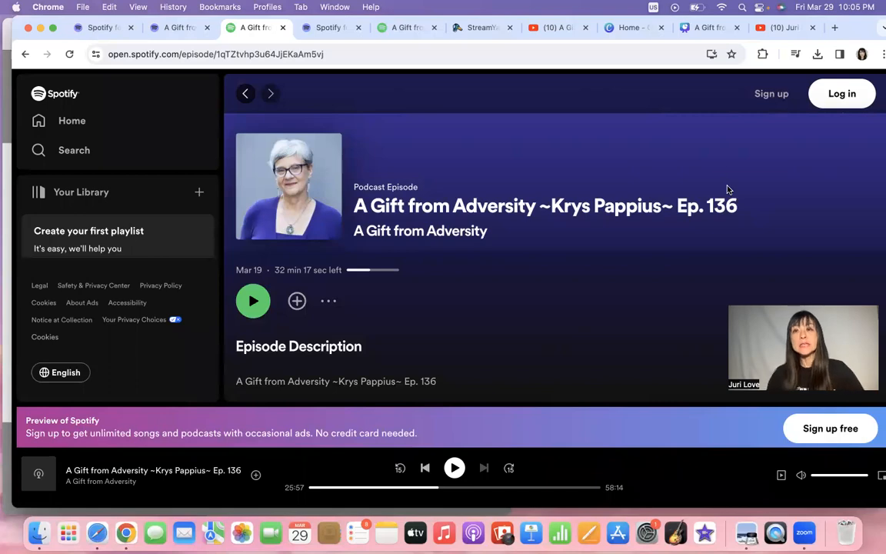
click(789, 28)
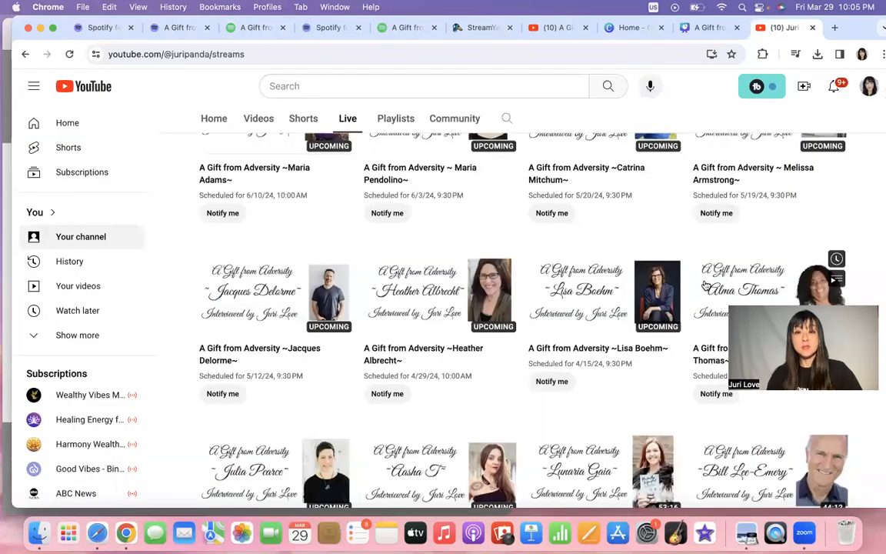
Open the Ep. 139 stream replay, skip ahead to about 35 minutes, and pause at 35:47.
scroll(706, 286, down, 3)
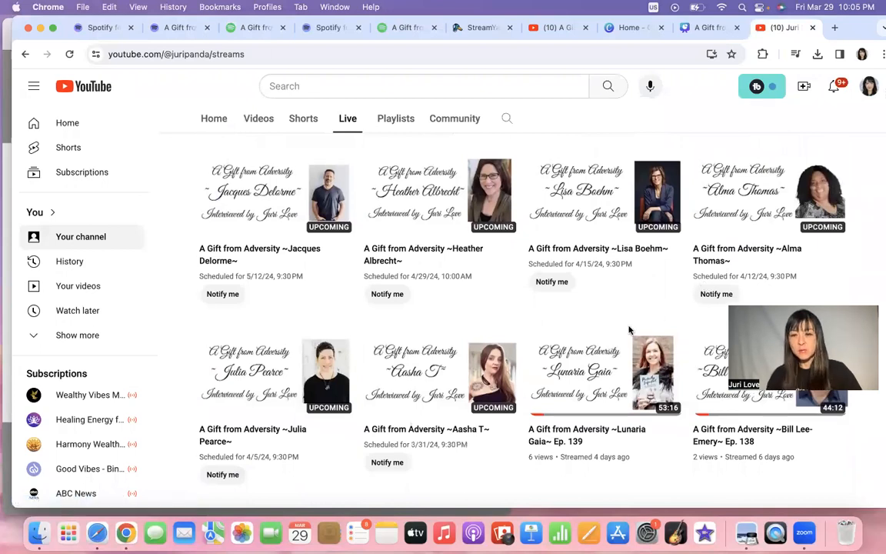
click(589, 376)
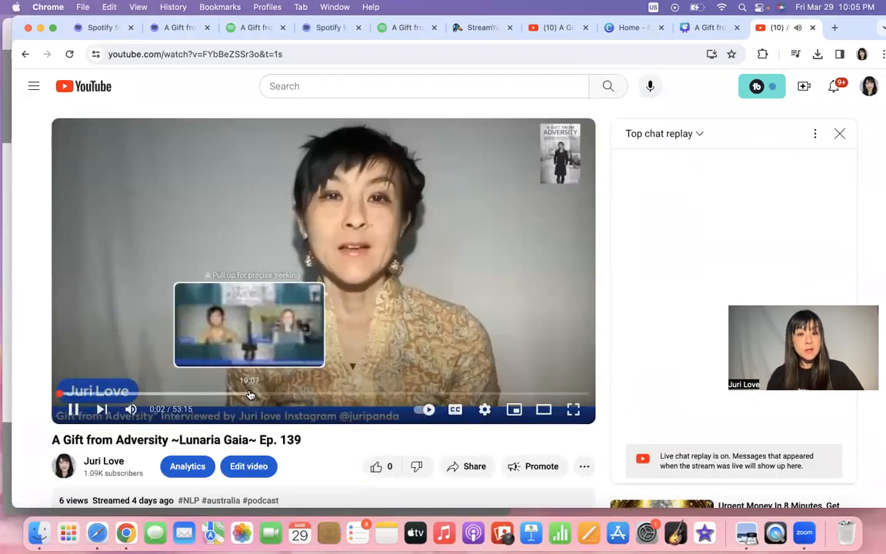
click(251, 395)
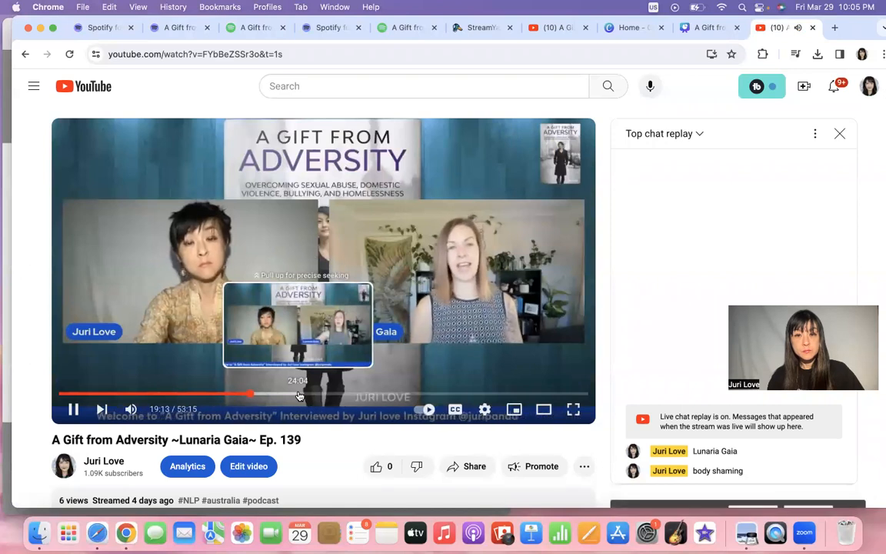
click(300, 395)
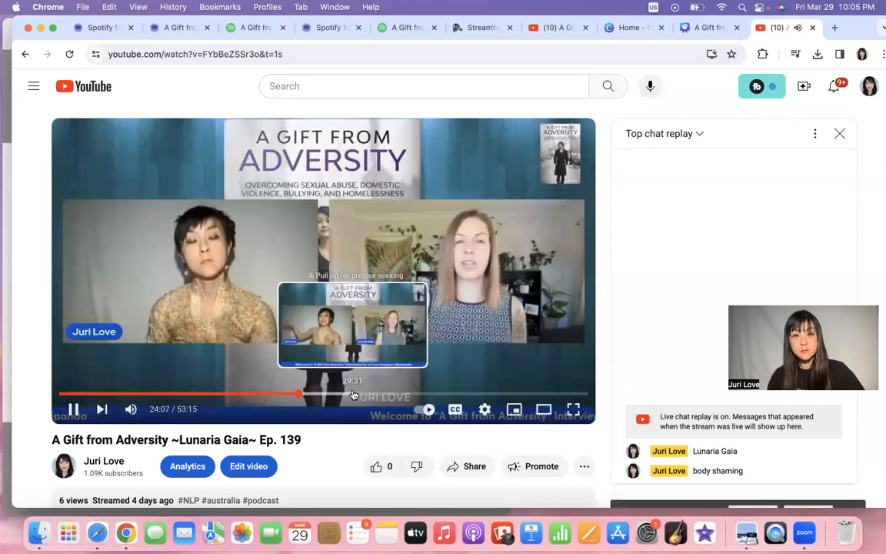
click(352, 395)
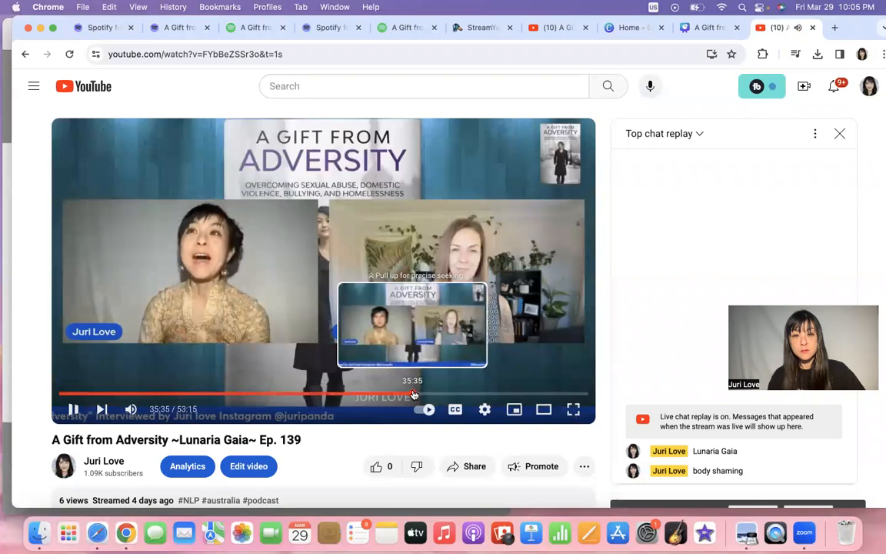
click(414, 394)
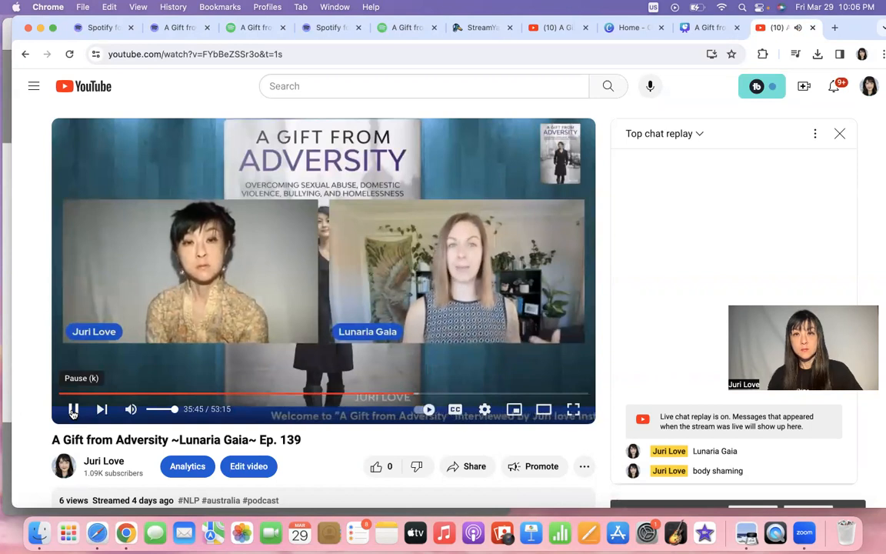
click(72, 413)
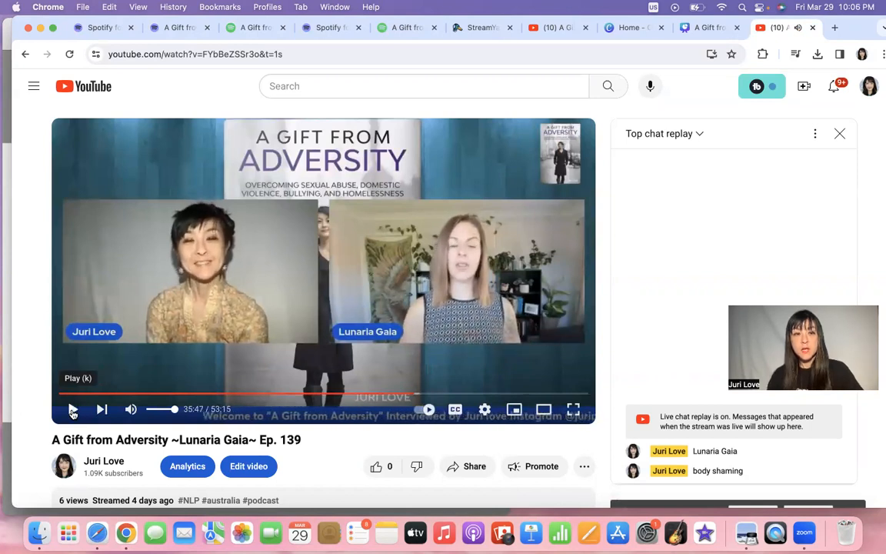